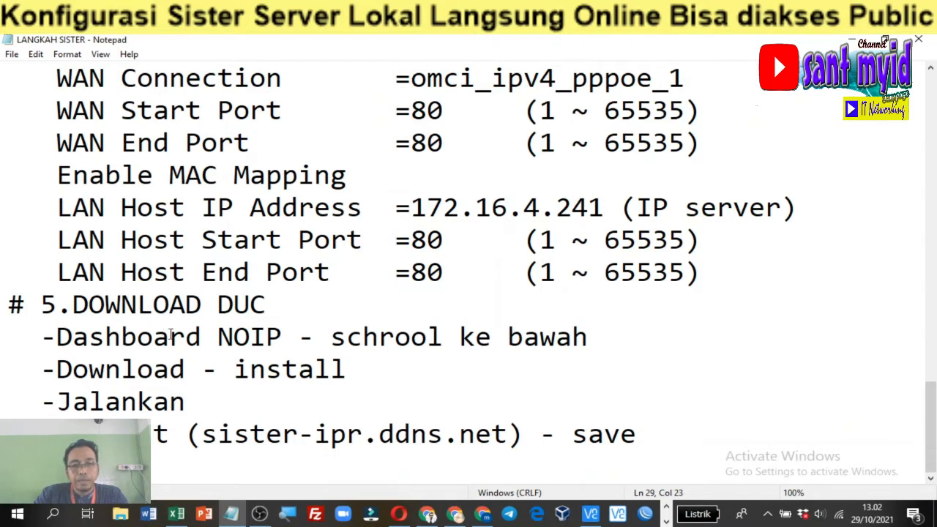
Highlight the 1.KONFIG SERVER lines under LANGKAH-LANGKAH in the Notepad notes
{"action": "left_click", "coordinate": [103, 363]}
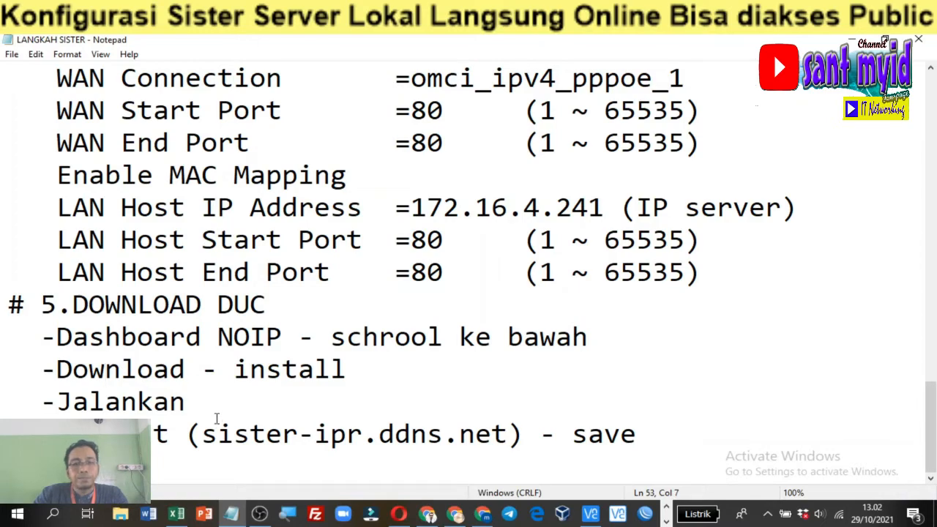
{"action": "scroll", "coordinate": [218, 407], "scroll_direction": "up", "scroll_amount": 4}
{"action": "scroll", "coordinate": [219, 408], "scroll_direction": "up", "scroll_amount": 12}
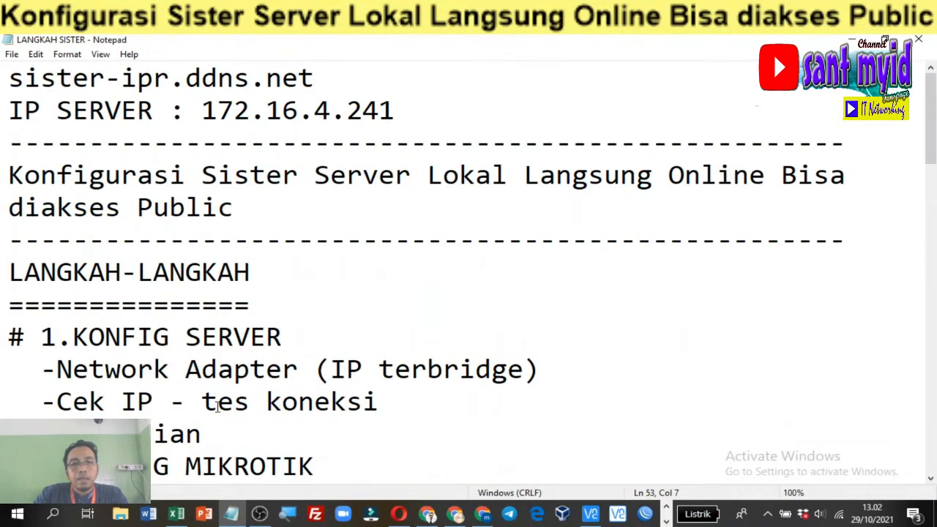
{"action": "scroll", "coordinate": [218, 407], "scroll_direction": "down", "scroll_amount": 2}
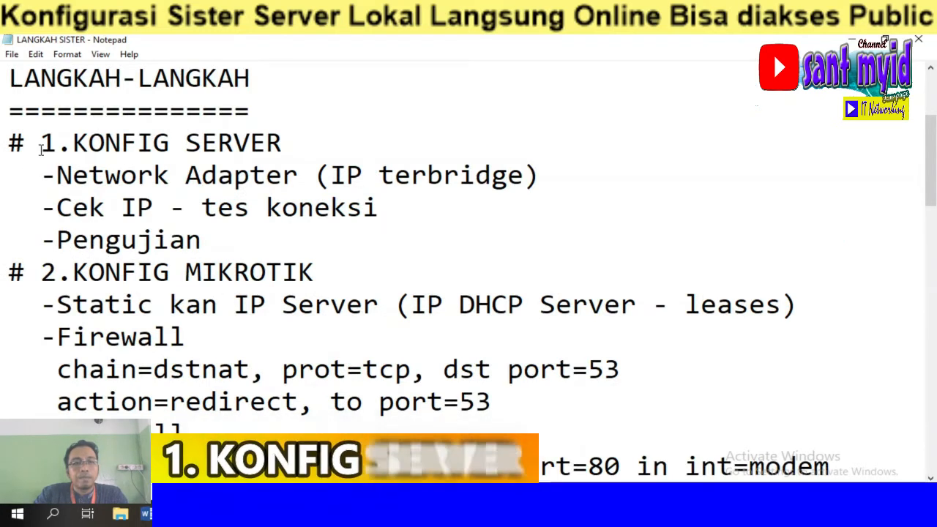
{"action": "left_click_drag", "start_coordinate": [41, 143], "coordinate": [340, 226]}
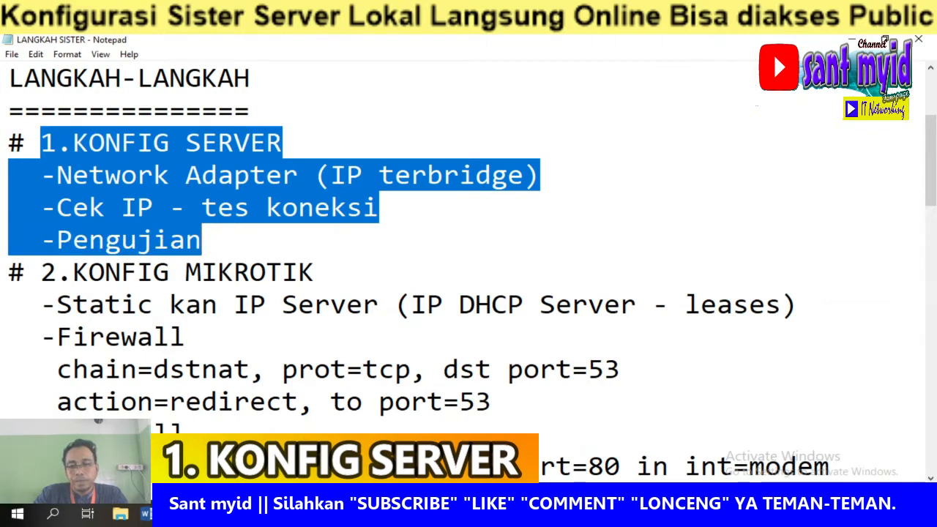
Connect VNC Viewer to SERVER-PC and sign in with its password
{"action": "left_click", "coordinate": [351, 514]}
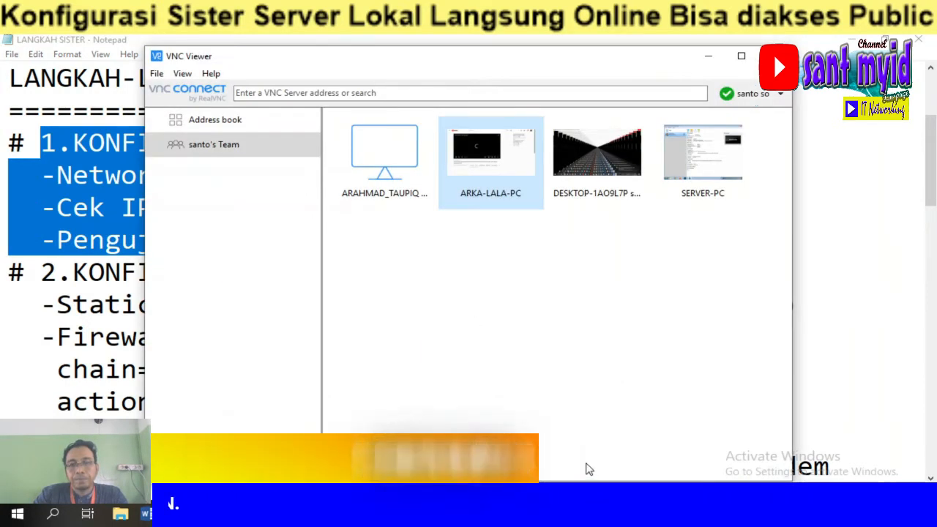
{"action": "mouse_move", "coordinate": [619, 518]}
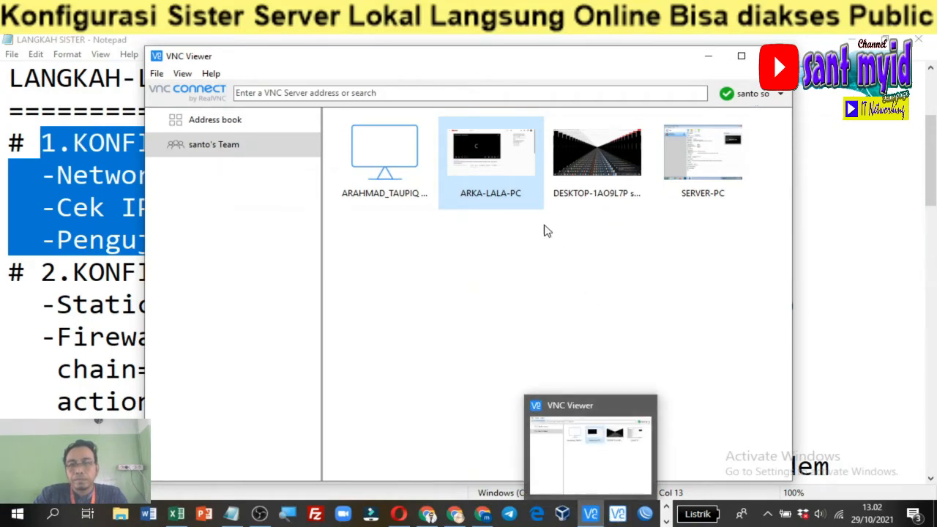
{"action": "left_click", "coordinate": [692, 181]}
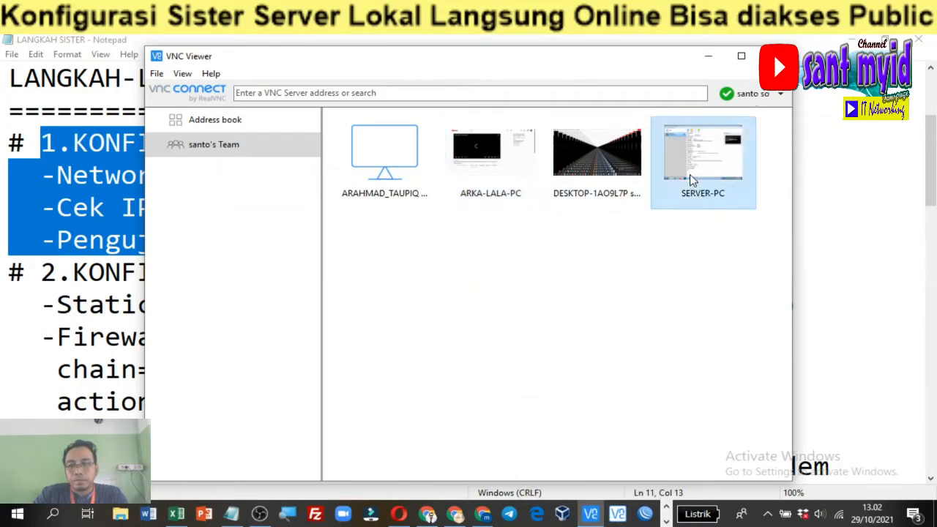
{"action": "double_click", "coordinate": [690, 176]}
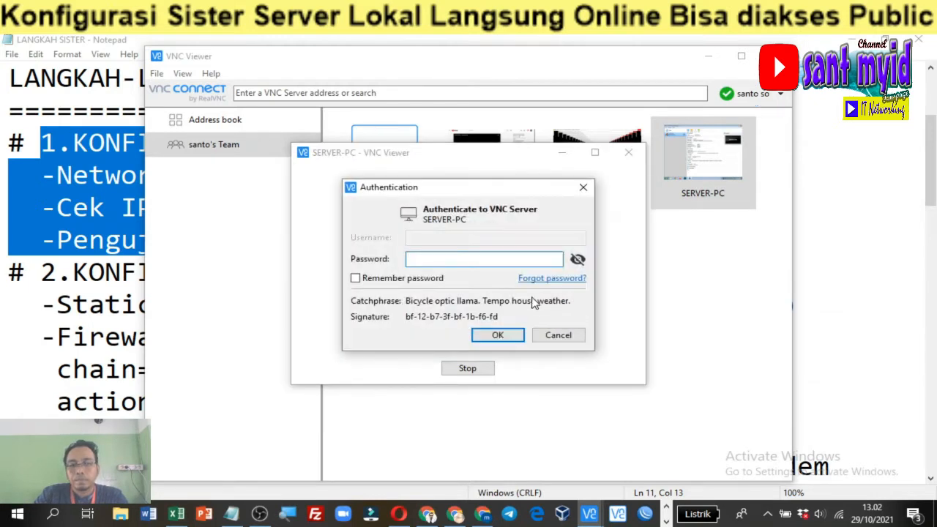
{"action": "type", "text": "••"}
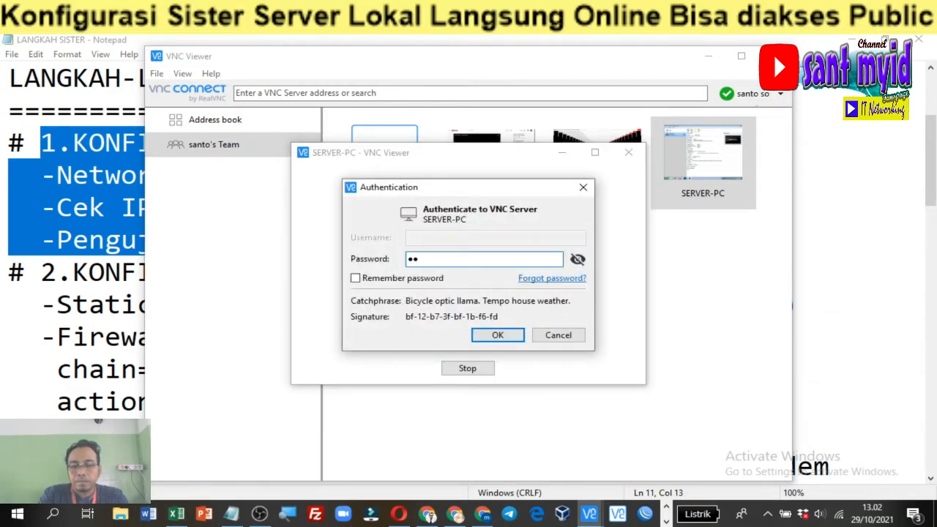
{"action": "type", "text": "•••"}
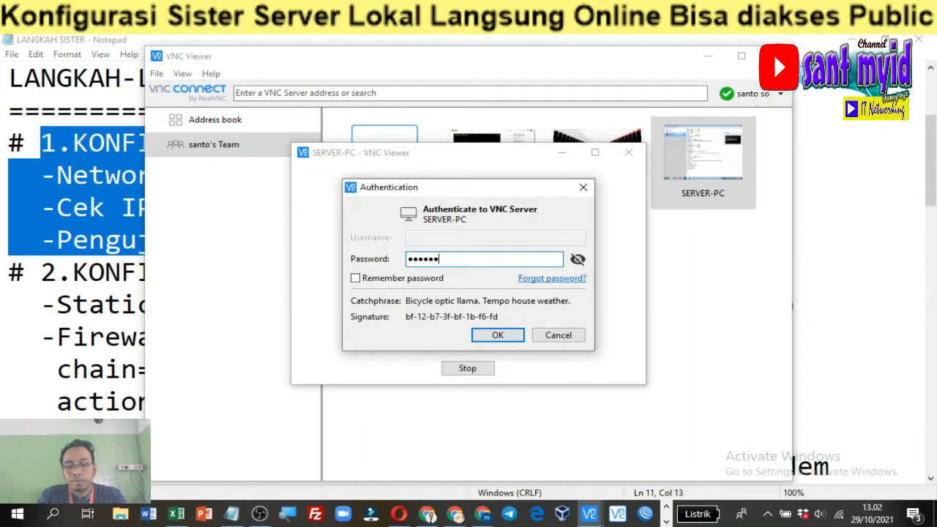
{"action": "key", "text": "Return"}
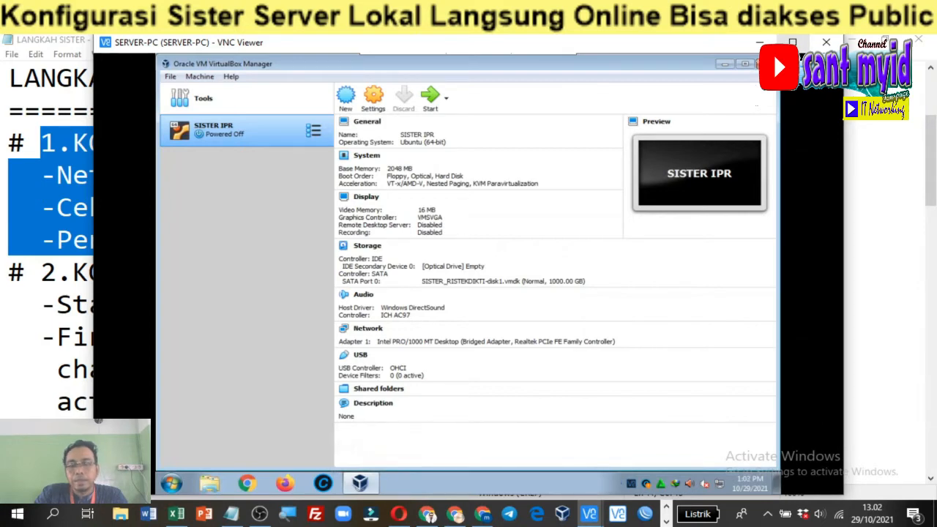
Maximize the SERVER-PC session and open SISTER IPR's Network settings in VirtualBox Manager
{"action": "left_click", "coordinate": [792, 41]}
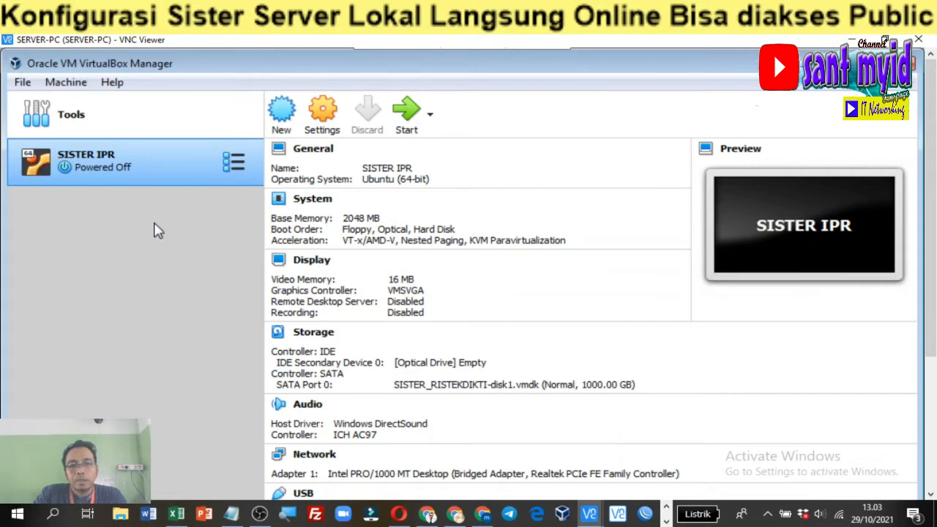
{"action": "mouse_move", "coordinate": [359, 67]}
{"action": "left_mouse_down"}
{"action": "mouse_move", "coordinate": [378, 57]}
{"action": "mouse_move", "coordinate": [361, 71]}
{"action": "left_mouse_up"}
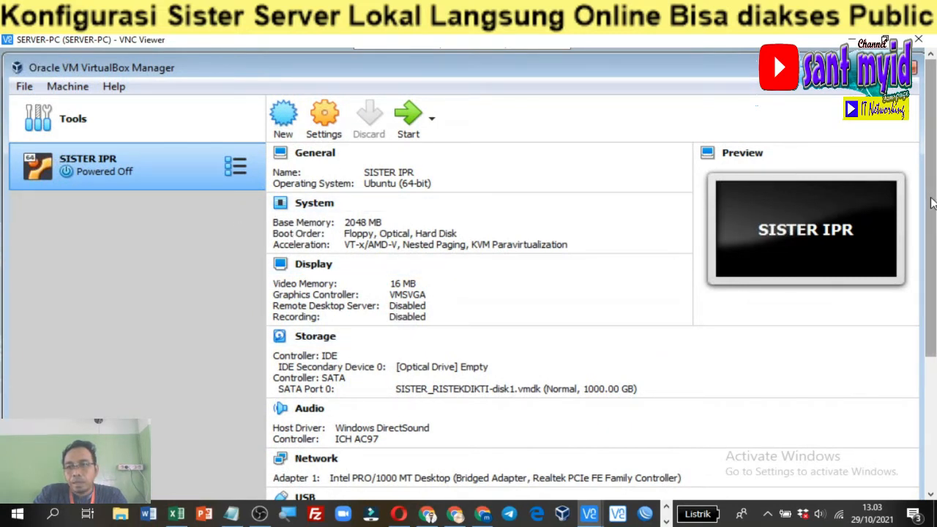
{"action": "left_click", "coordinate": [319, 460]}
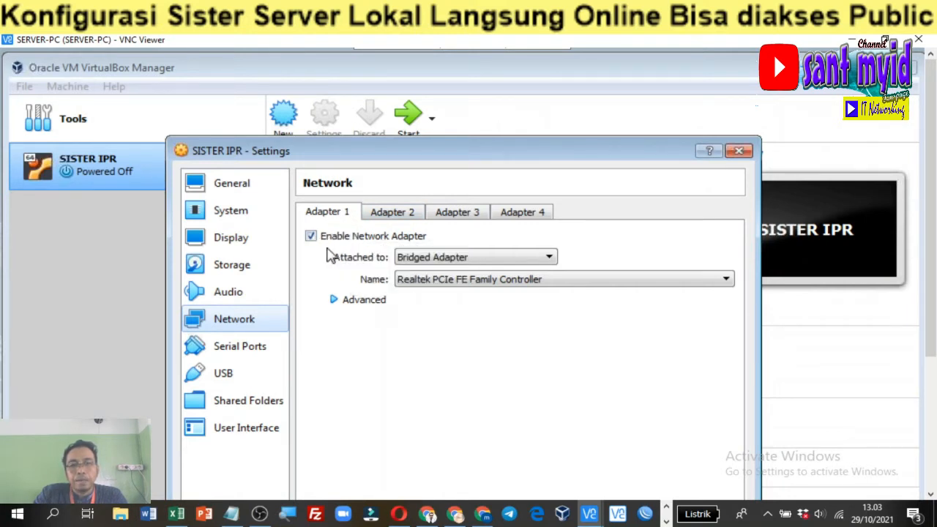
Keep Adapter 1 bridged to the Realtek PCIe FE Family Controller and save with OK
{"action": "left_click", "coordinate": [429, 262]}
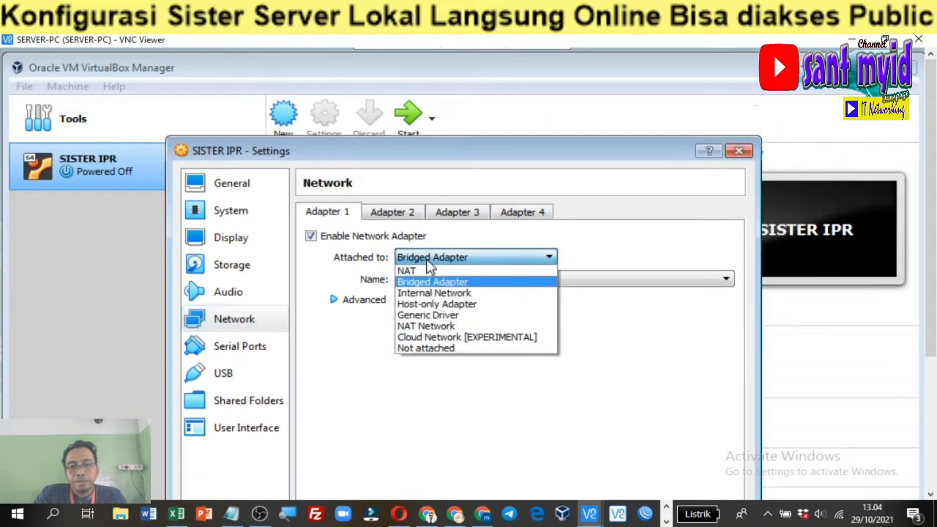
{"action": "left_click", "coordinate": [429, 263]}
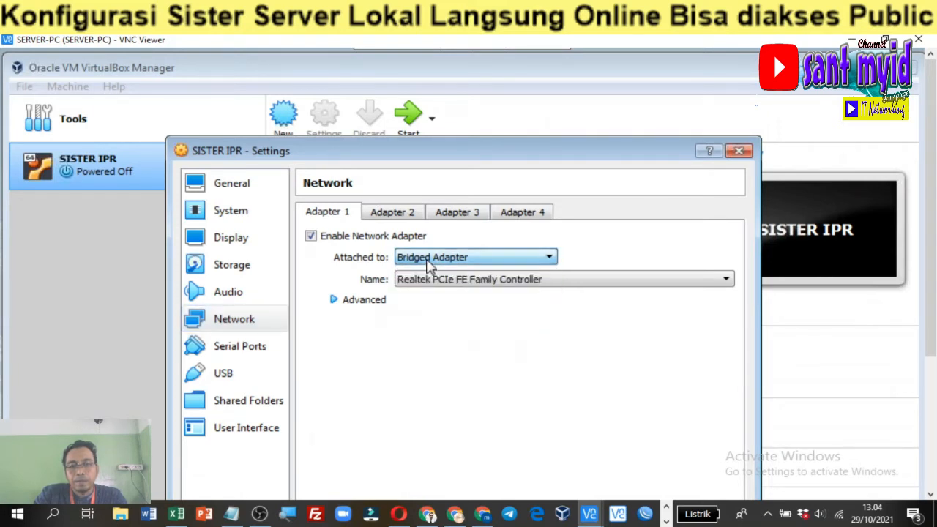
{"action": "left_click", "coordinate": [472, 285]}
{"action": "left_click", "coordinate": [473, 291]}
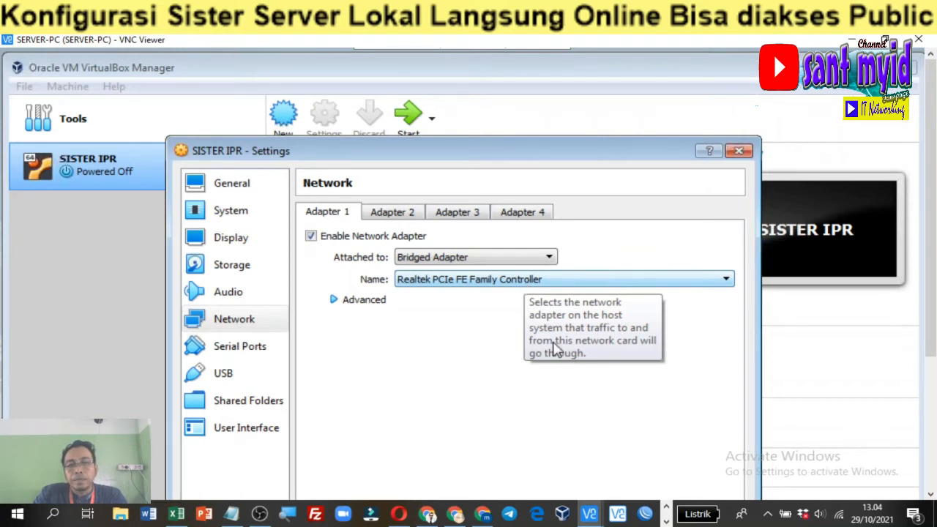
{"action": "left_click", "coordinate": [413, 212]}
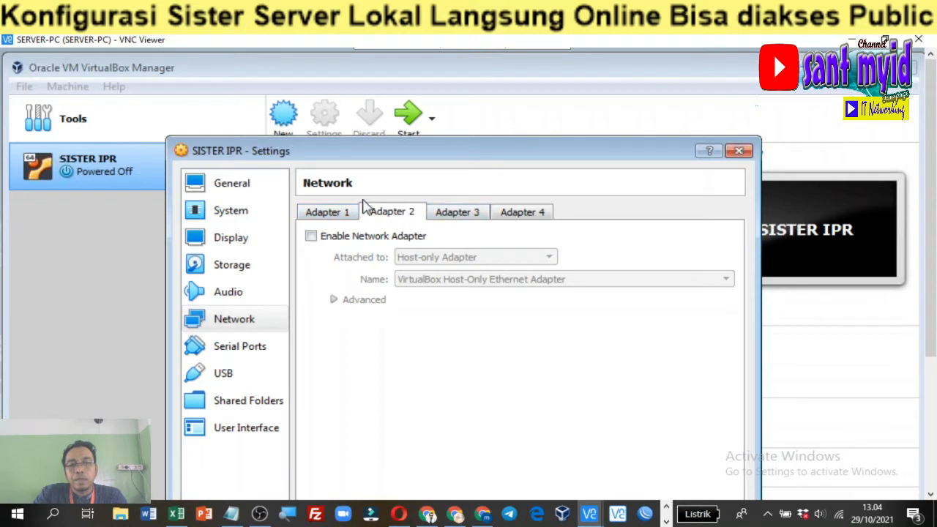
{"action": "left_click", "coordinate": [338, 213]}
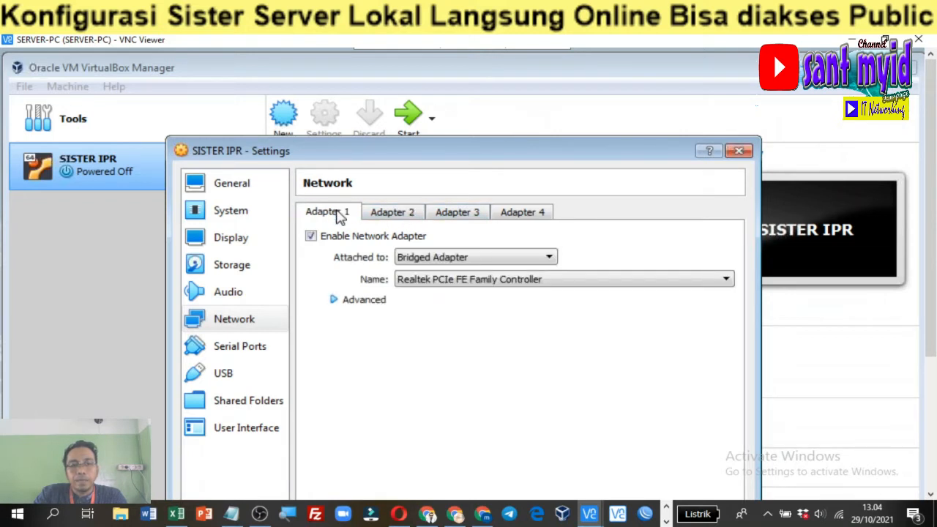
{"action": "left_click_drag", "start_coordinate": [449, 159], "coordinate": [445, 101]}
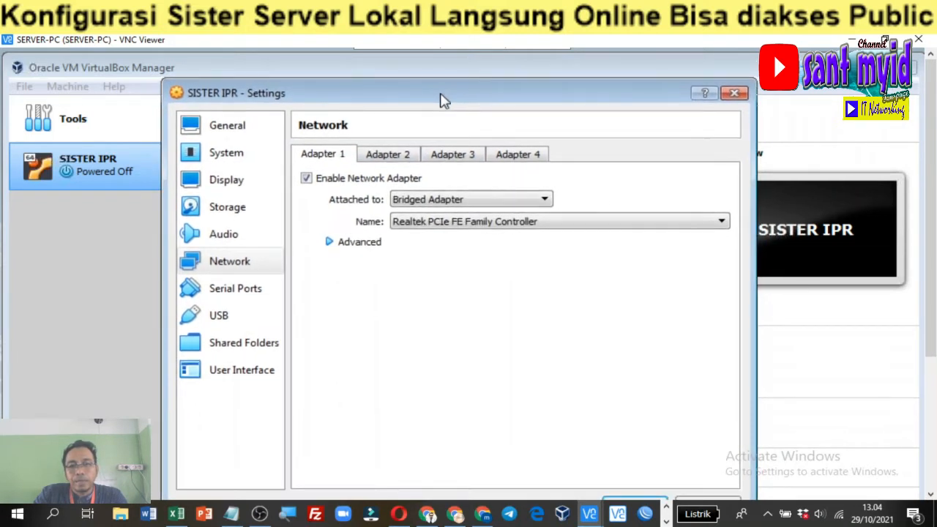
{"action": "left_click", "coordinate": [632, 501]}
Start SISTER IPR, dismiss the keyboard-capture and mouse-integration notices, and position its console
{"action": "left_click", "coordinate": [410, 121]}
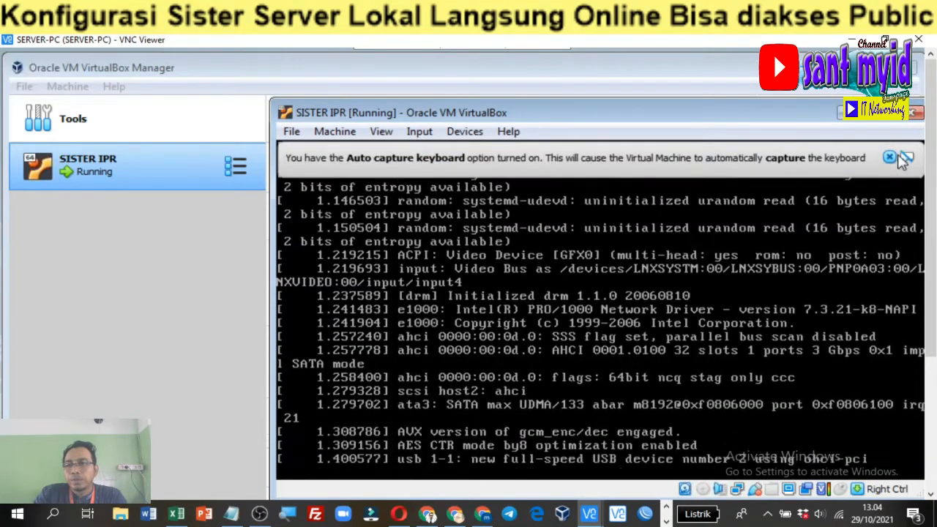
{"action": "left_click", "coordinate": [889, 157]}
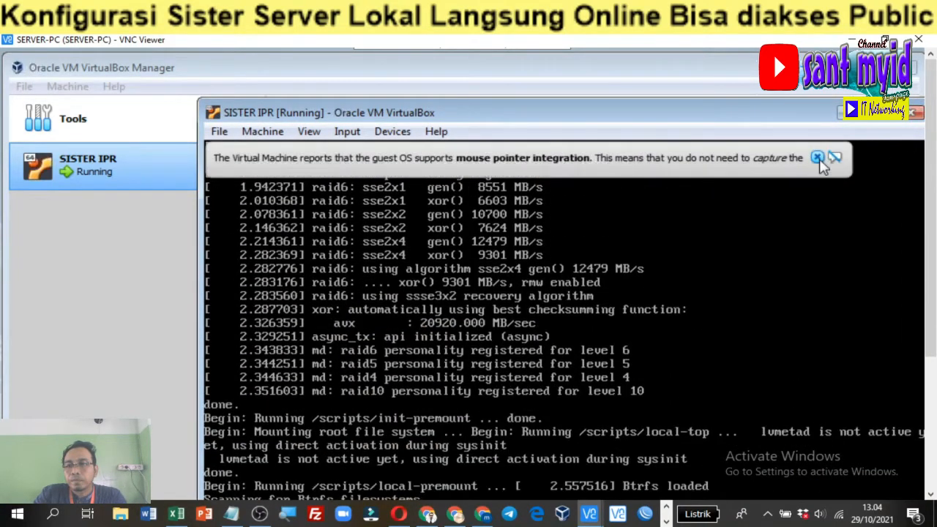
{"action": "left_click", "coordinate": [818, 159]}
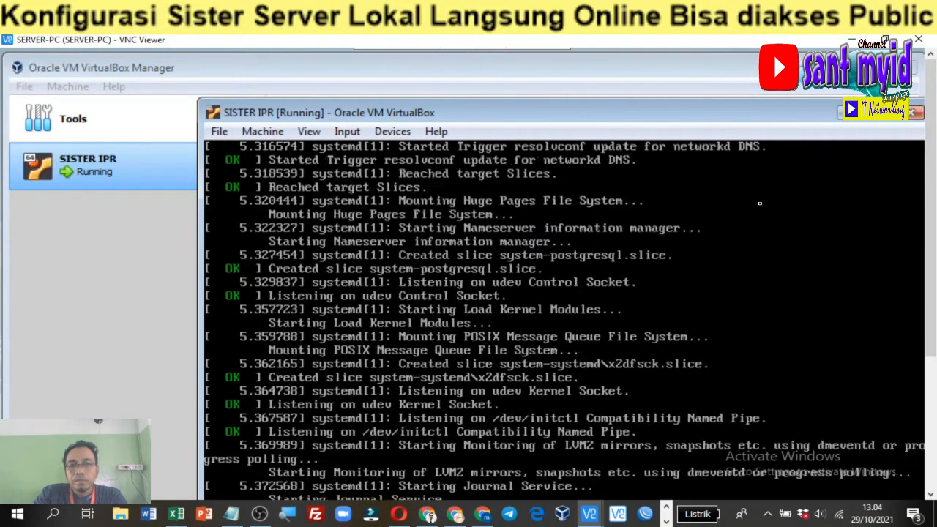
{"action": "left_click_drag", "start_coordinate": [743, 118], "coordinate": [703, 68]}
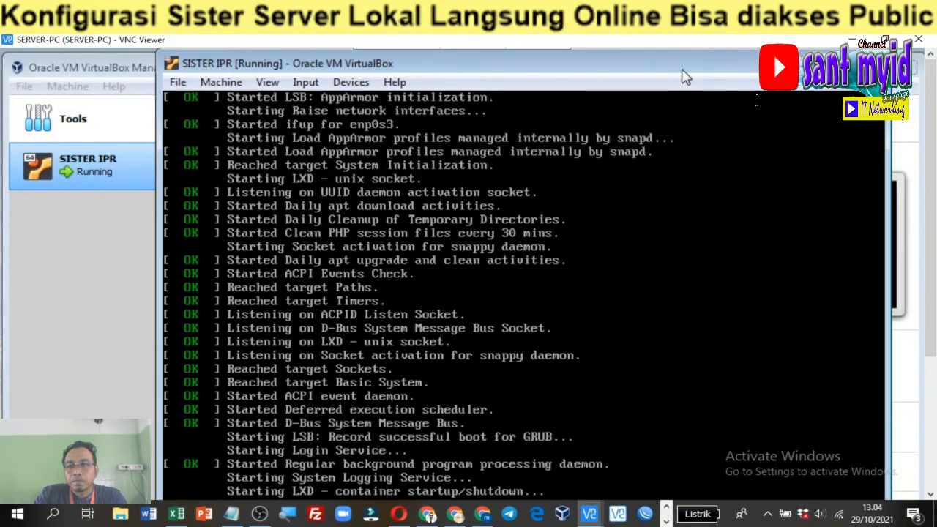
{"action": "mouse_move", "coordinate": [680, 74]}
{"action": "left_mouse_down"}
{"action": "mouse_move", "coordinate": [682, 56]}
{"action": "mouse_move", "coordinate": [698, 72]}
{"action": "left_mouse_up"}
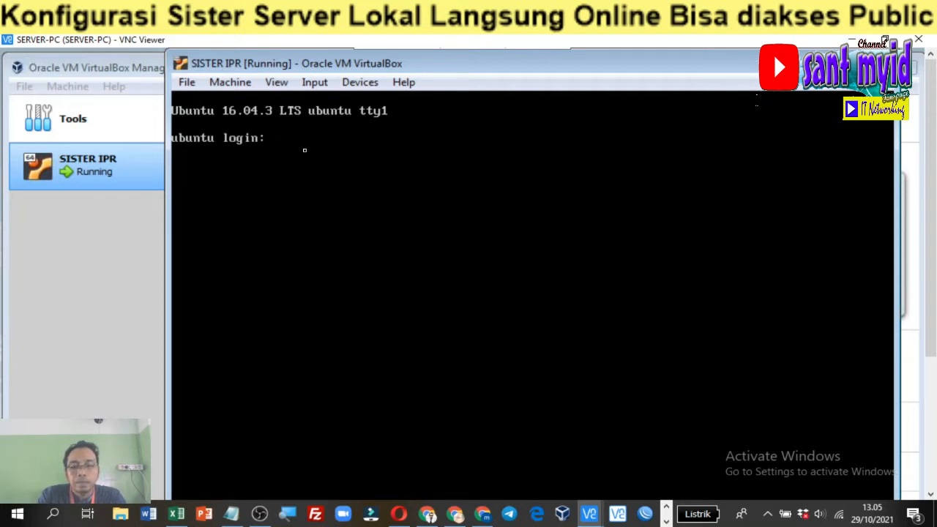
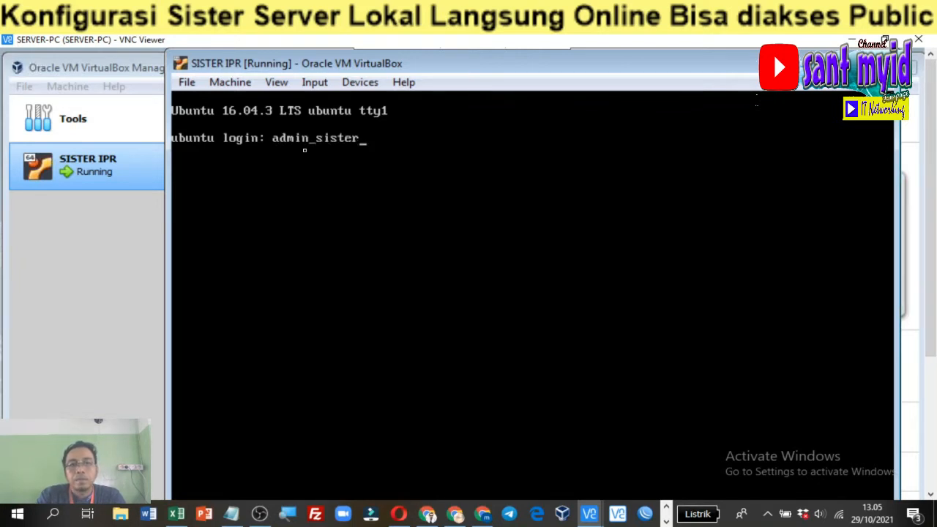
Log in at the Ubuntu tty1 prompt with the admin username and password
{"action": "key", "text": "Return"}
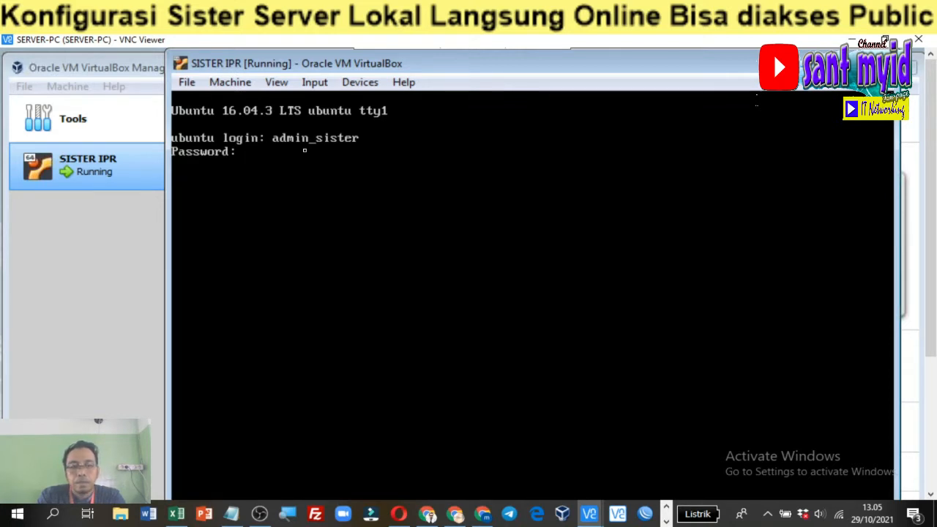
{"action": "key", "text": "Return"}
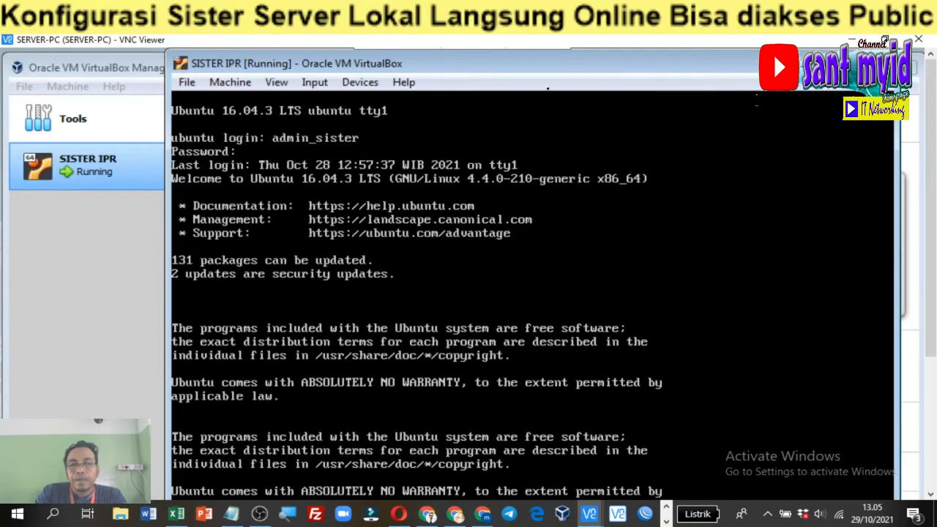
Resize and reposition the VM console so the welcome text and shell prompt show
{"action": "left_click_drag", "start_coordinate": [569, 73], "coordinate": [557, 102]}
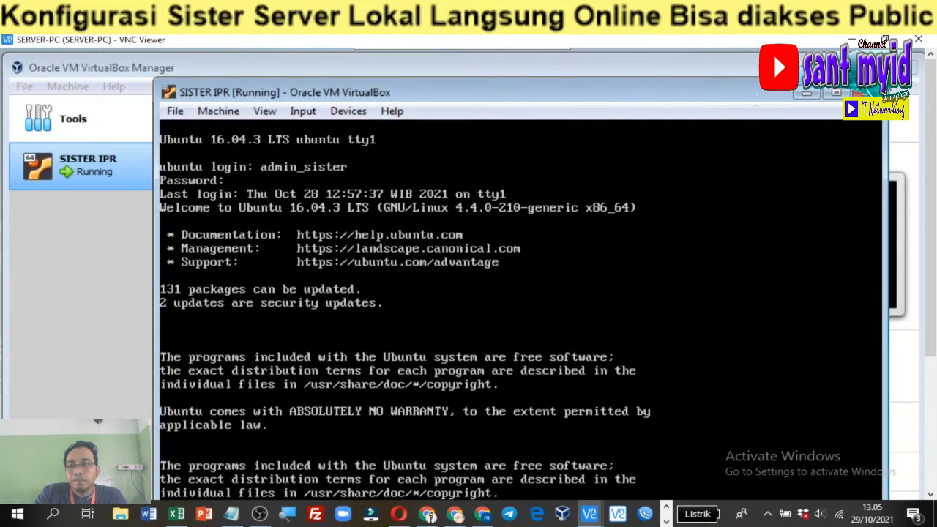
{"action": "left_click_drag", "start_coordinate": [887, 80], "coordinate": [805, 193]}
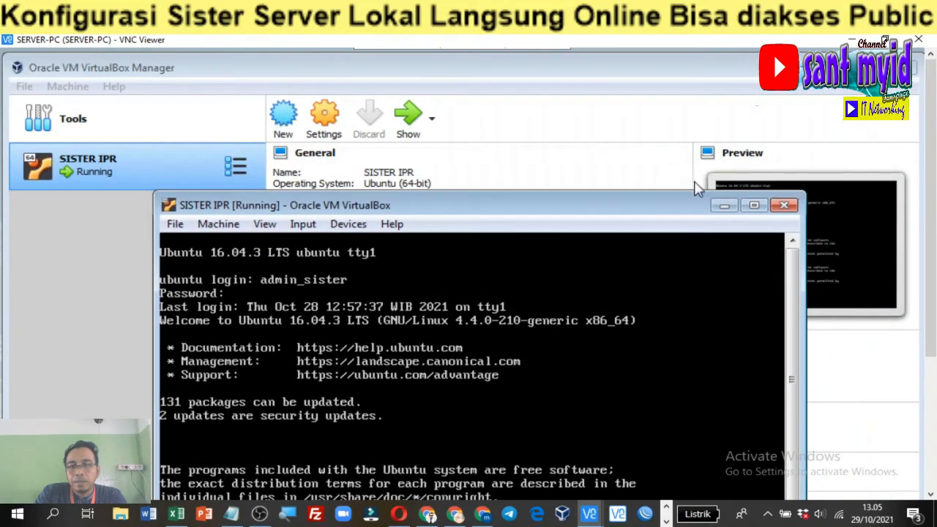
{"action": "left_click_drag", "start_coordinate": [638, 195], "coordinate": [638, 82]}
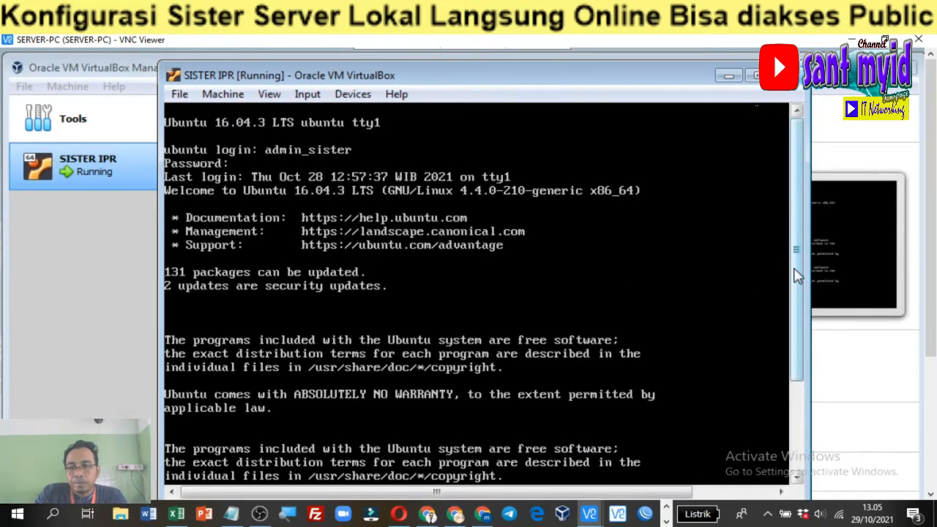
{"action": "left_click_drag", "start_coordinate": [798, 276], "coordinate": [798, 365]}
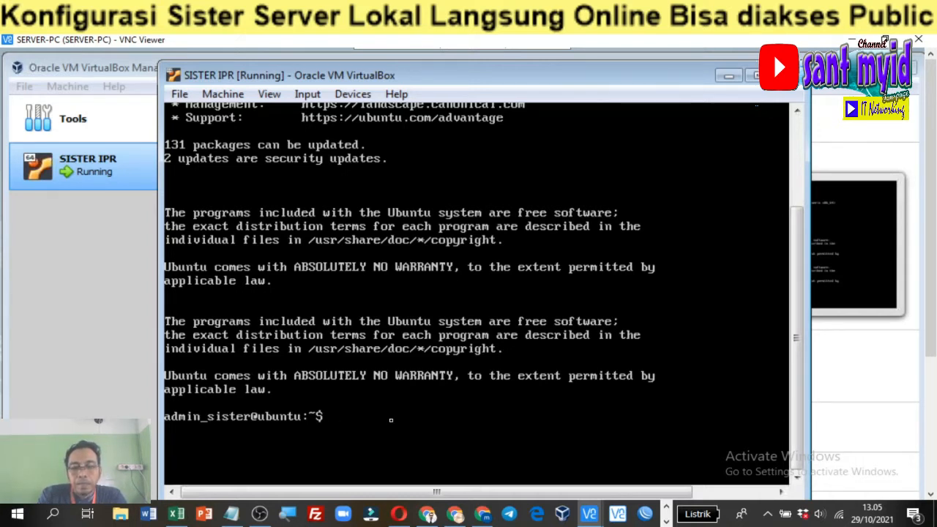
Run ifconfig to show enp0s3's address 172.16.4.241
{"action": "type", "text": "ifcon"}
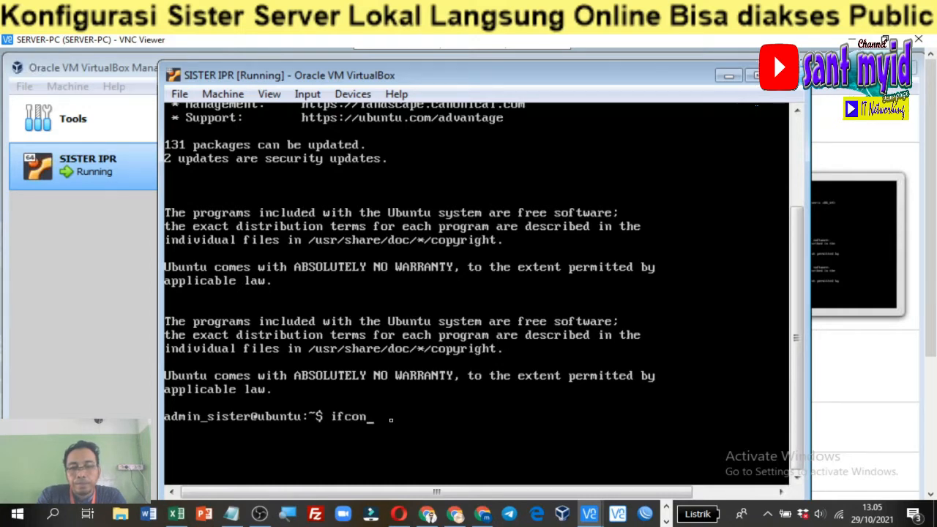
{"action": "type", "text": "fig"}
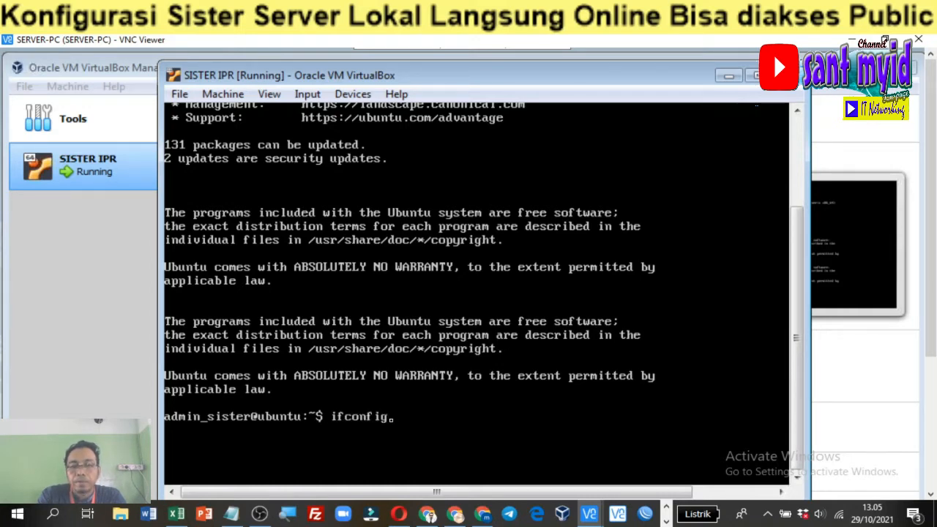
{"action": "key", "text": "Return"}
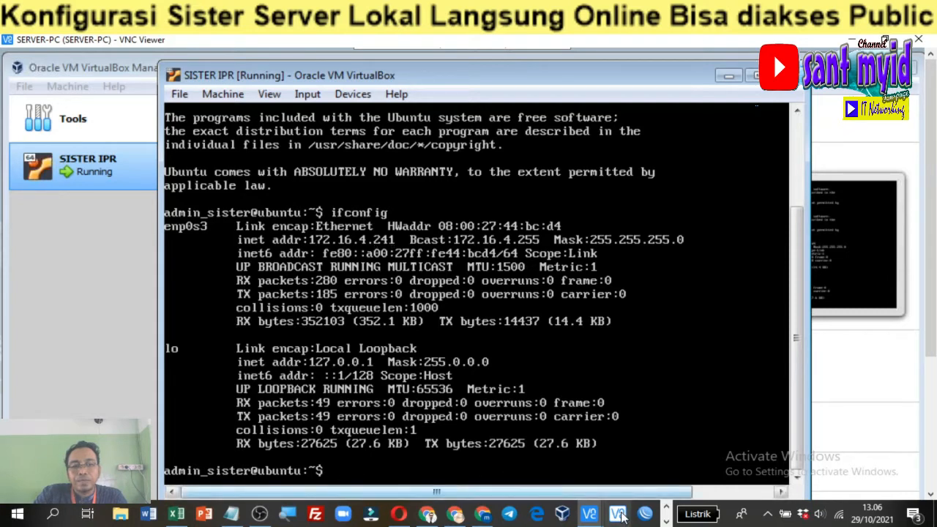
Highlight the IP SERVER address 172.16.4.241 in the Notepad notes
{"action": "left_click", "coordinate": [231, 514]}
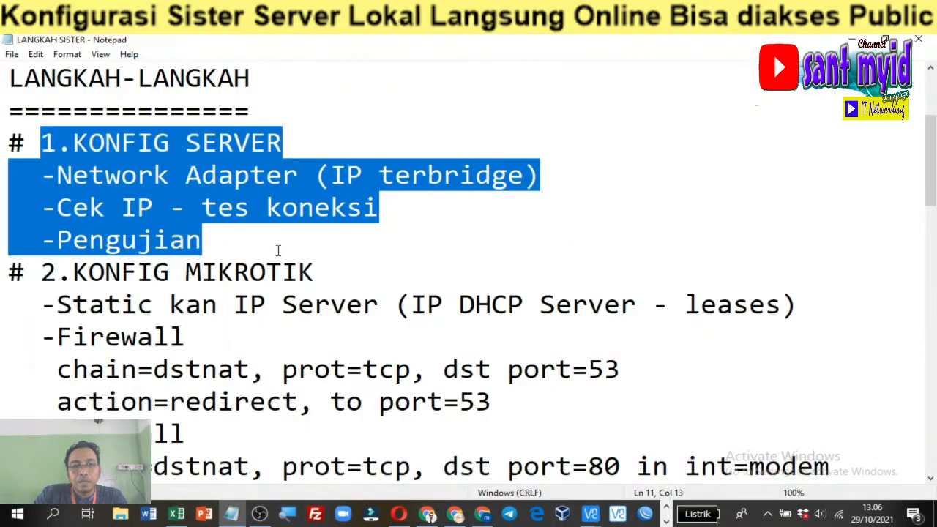
{"action": "scroll", "coordinate": [188, 122], "scroll_direction": "up", "scroll_amount": 2}
{"action": "left_click_drag", "start_coordinate": [201, 110], "coordinate": [413, 108]}
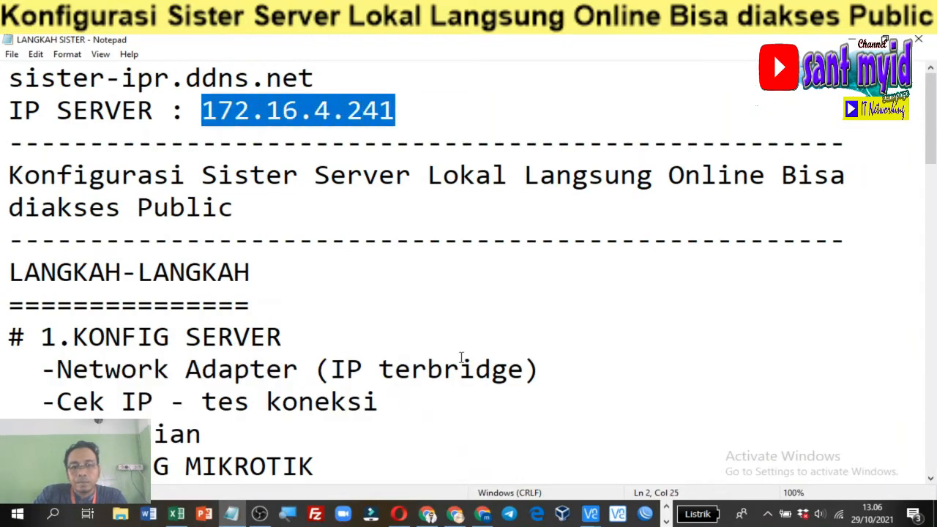
Return to the remote desktop and bring Chrome's Google new tab page into view
{"action": "key", "text": "alt+Tab"}
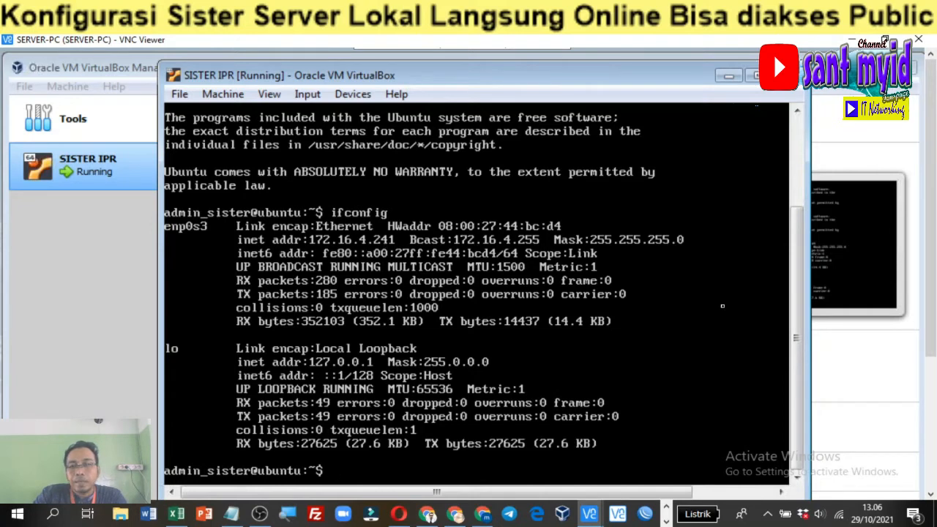
{"action": "left_click", "coordinate": [870, 382]}
{"action": "left_click_drag", "start_coordinate": [931, 293], "coordinate": [934, 447]}
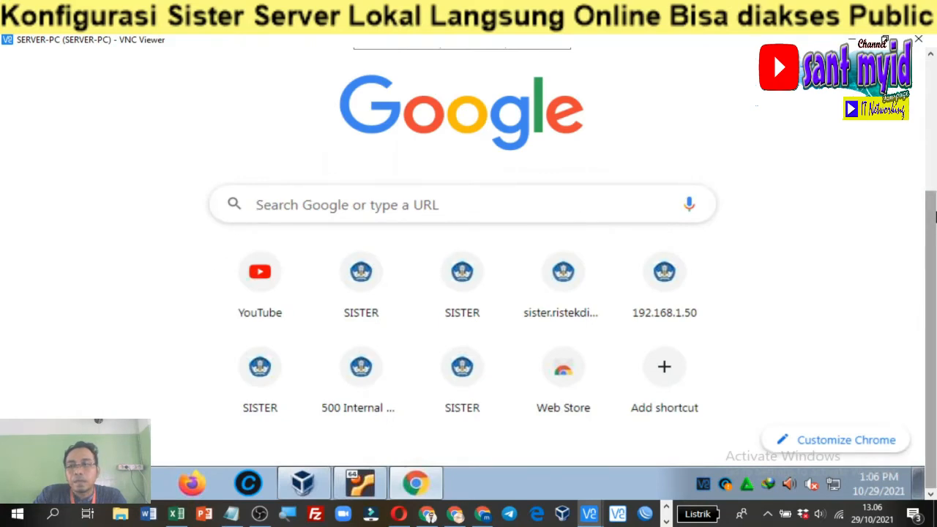
Load the SISTER login page at 172.16.4.241/auth/login in Chrome
{"action": "scroll", "coordinate": [936, 216], "scroll_direction": "up", "scroll_amount": 5}
{"action": "left_click", "coordinate": [246, 91]}
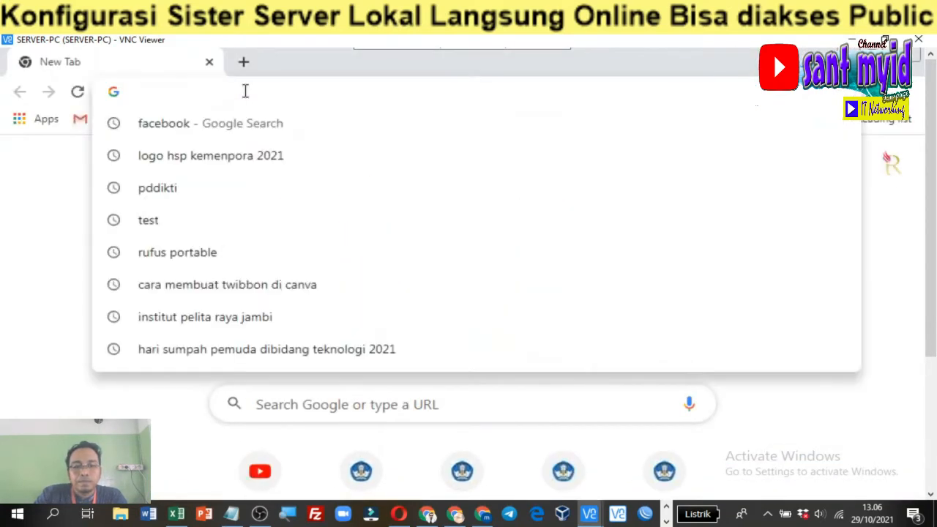
{"action": "type", "text": "172.16.4.241"}
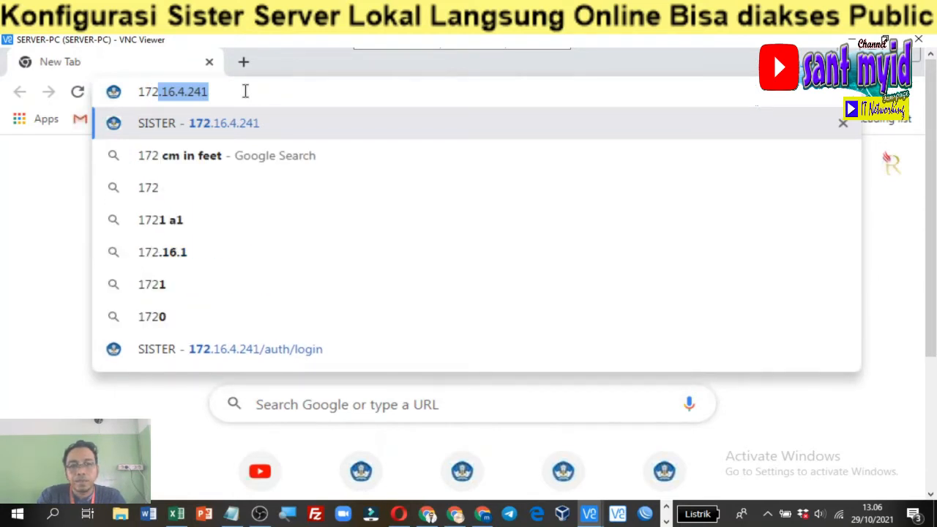
{"action": "key", "text": "Return"}
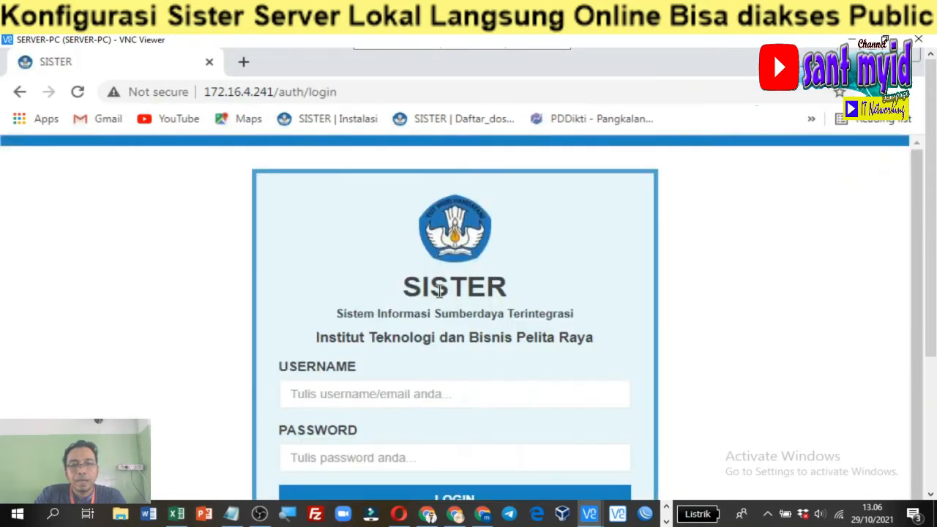
{"action": "left_click_drag", "start_coordinate": [918, 209], "coordinate": [928, 277]}
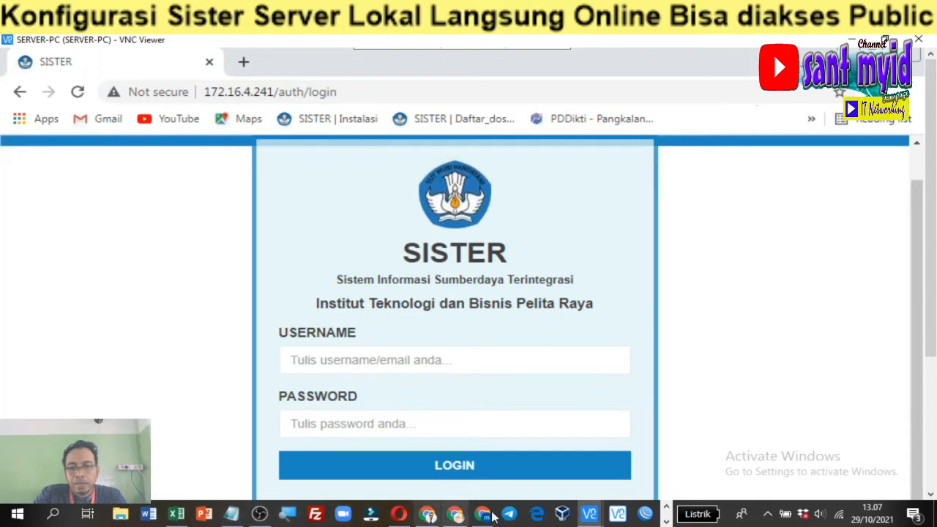
Review the 1.KONFIG SERVER steps in Notepad, then move on to 2.KONFIG MIKROTIK
{"action": "mouse_move", "coordinate": [232, 514]}
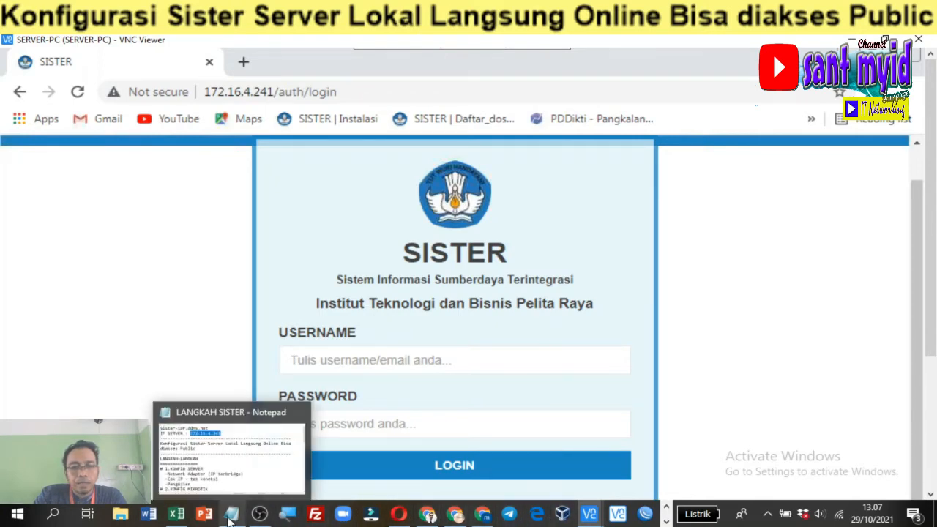
{"action": "left_click", "coordinate": [251, 418]}
{"action": "scroll", "coordinate": [275, 294], "scroll_direction": "down", "scroll_amount": 1}
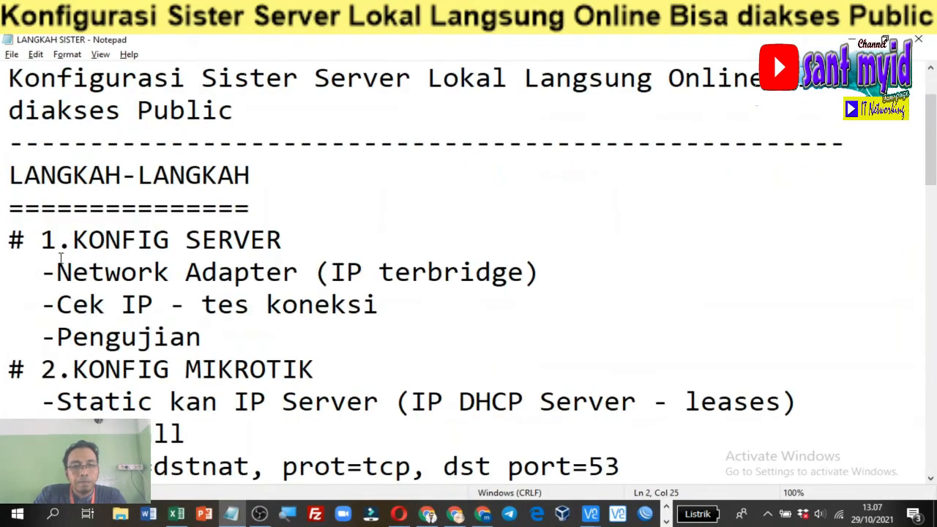
{"action": "left_click_drag", "start_coordinate": [10, 240], "coordinate": [264, 322]}
{"action": "scroll", "coordinate": [264, 306], "scroll_direction": "down", "scroll_amount": 3}
{"action": "scroll", "coordinate": [264, 306], "scroll_direction": "up", "scroll_amount": 2}
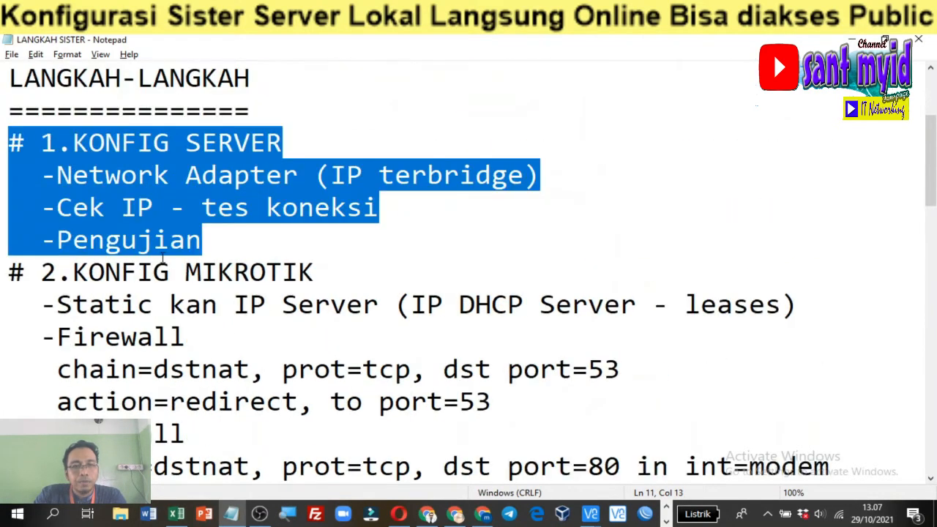
{"action": "scroll", "coordinate": [172, 254], "scroll_direction": "down", "scroll_amount": 1}
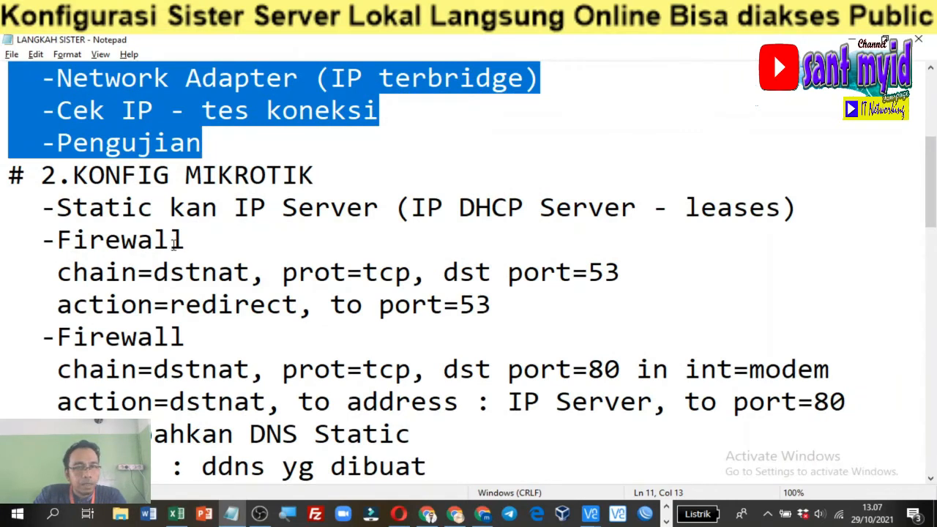
{"action": "left_click", "coordinate": [171, 207]}
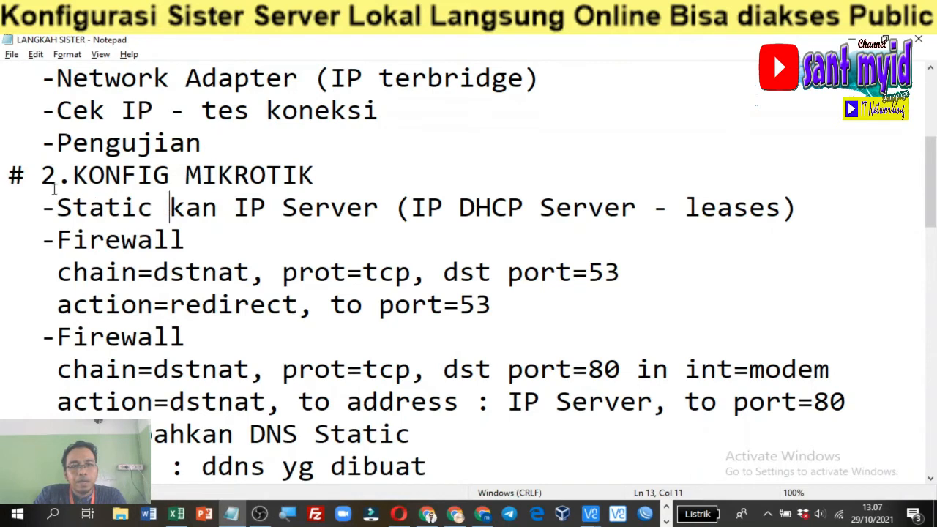
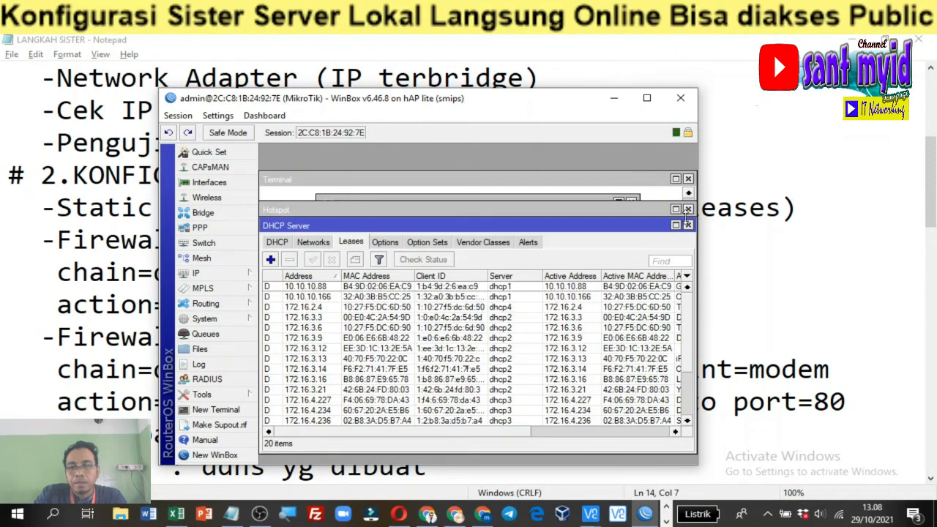
Close the DHCP Server, Hotspot, Terminal, IP Service List, DHCP Client and Route List windows
{"action": "left_click", "coordinate": [688, 224]}
{"action": "left_click", "coordinate": [688, 209]}
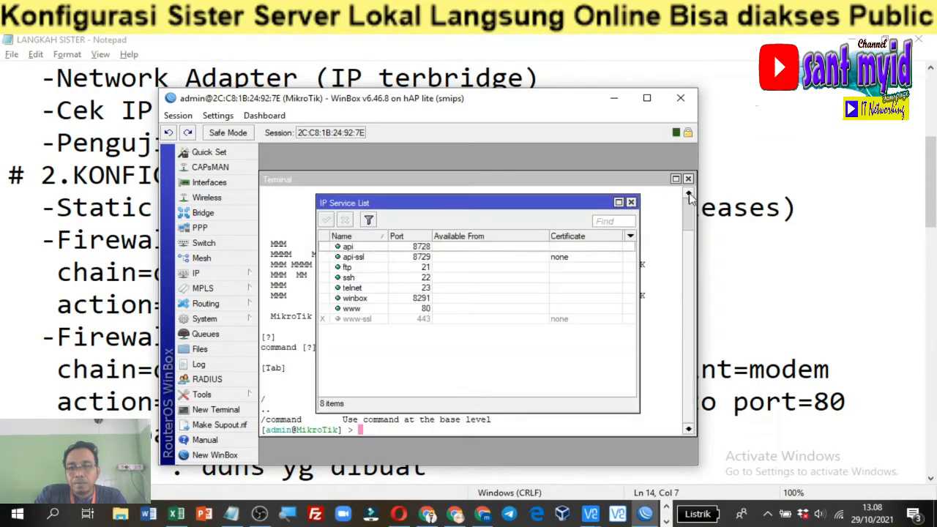
{"action": "left_click", "coordinate": [688, 179]}
{"action": "left_click", "coordinate": [631, 203]}
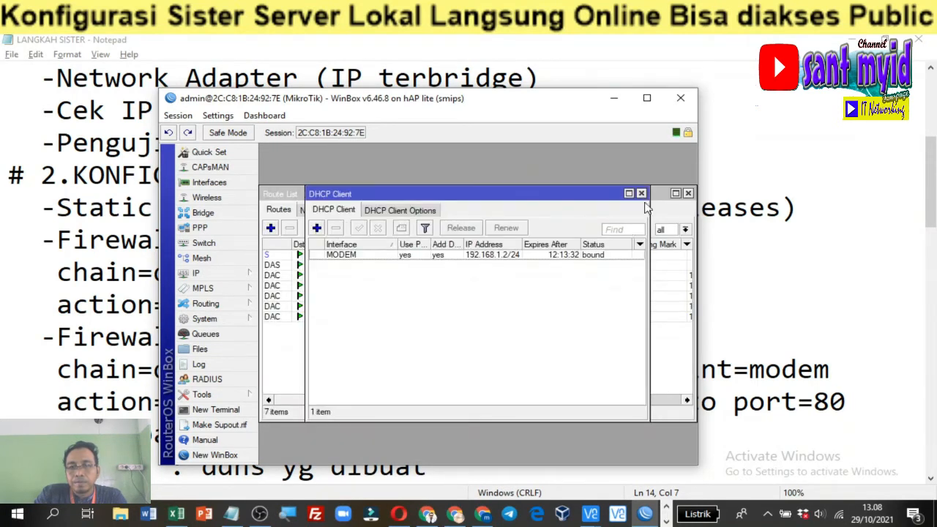
{"action": "left_click", "coordinate": [643, 194]}
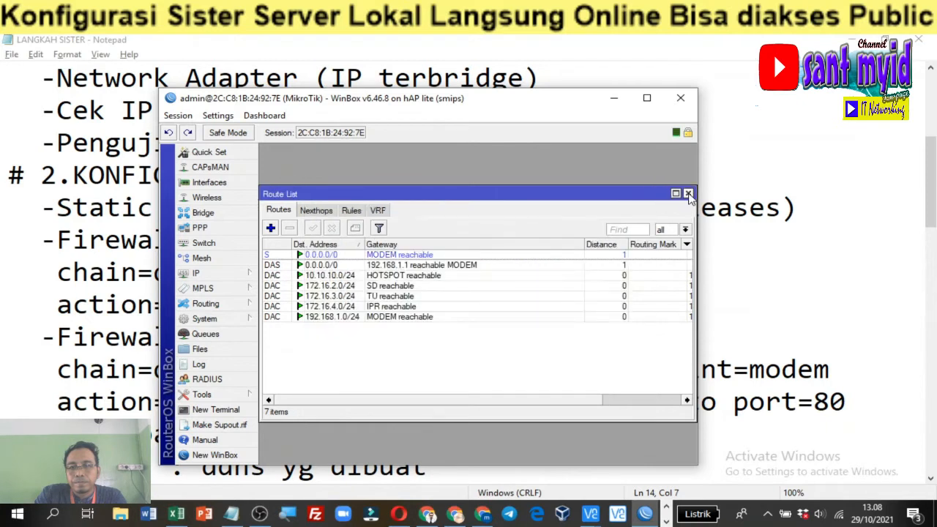
{"action": "left_click", "coordinate": [688, 194]}
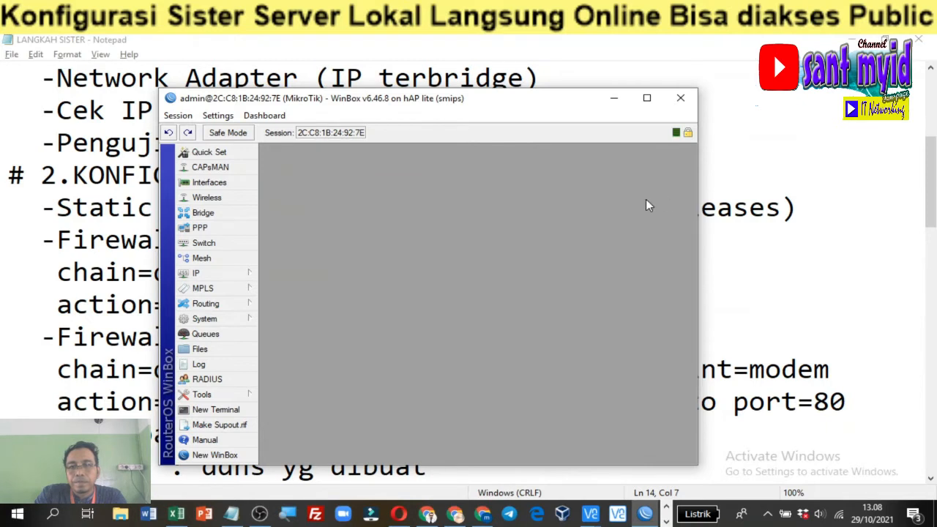
Shift the WinBox window right and open IP > DHCP Server on its Leases list
{"action": "left_click", "coordinate": [228, 278]}
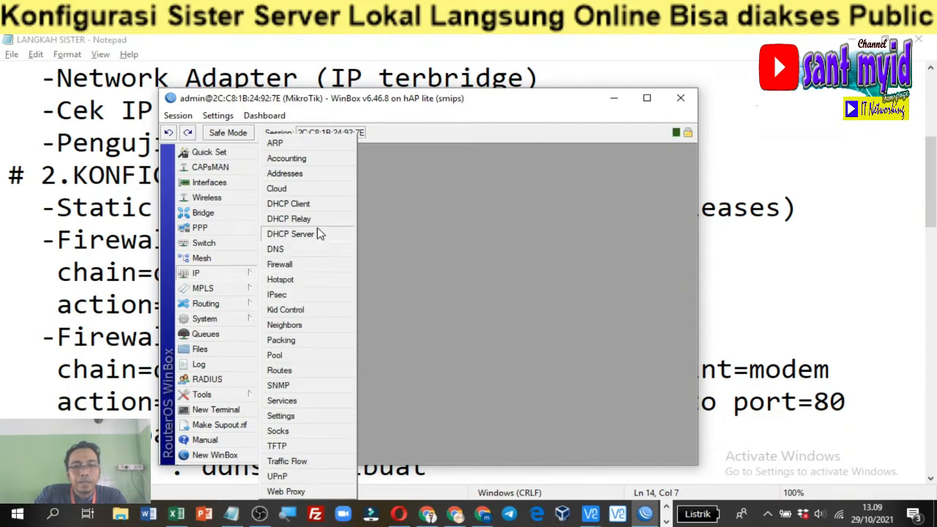
{"action": "left_click", "coordinate": [377, 100]}
{"action": "left_click_drag", "start_coordinate": [376, 100], "coordinate": [370, 133]}
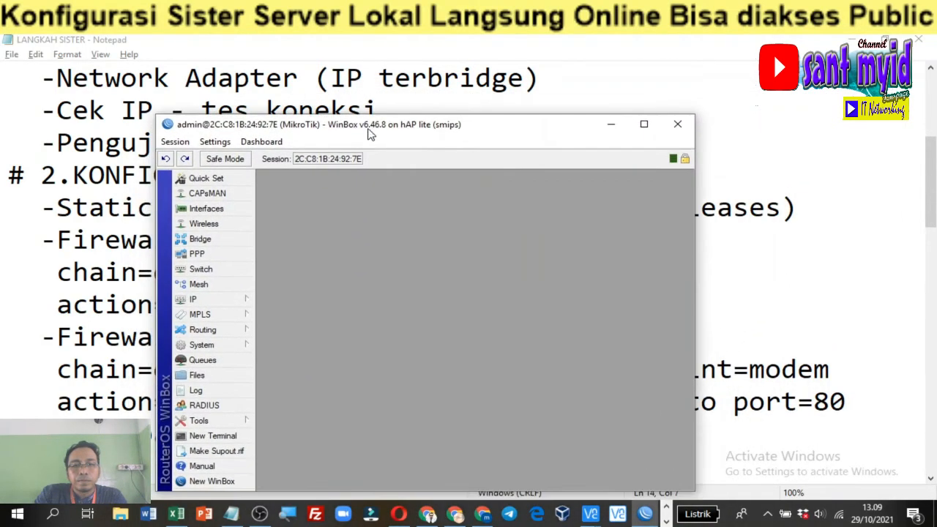
{"action": "left_click", "coordinate": [232, 301]}
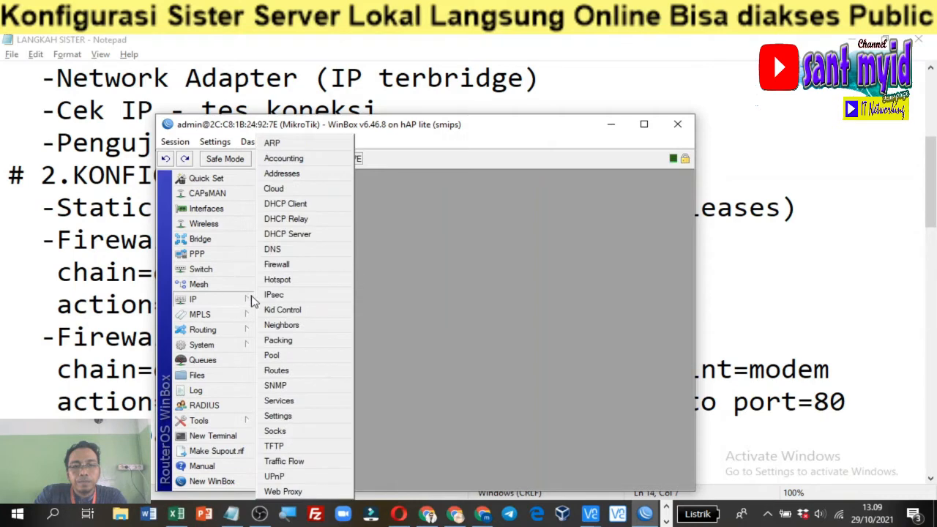
{"action": "left_click", "coordinate": [288, 234]}
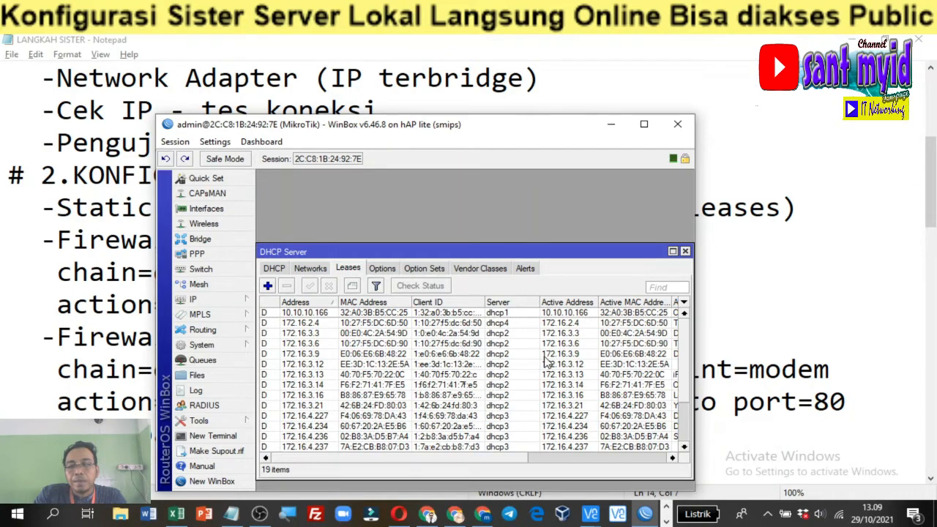
Scroll down the leases and select the 172.16.4.241 lease on dhcp3
{"action": "scroll", "coordinate": [564, 370], "scroll_direction": "down", "scroll_amount": 2}
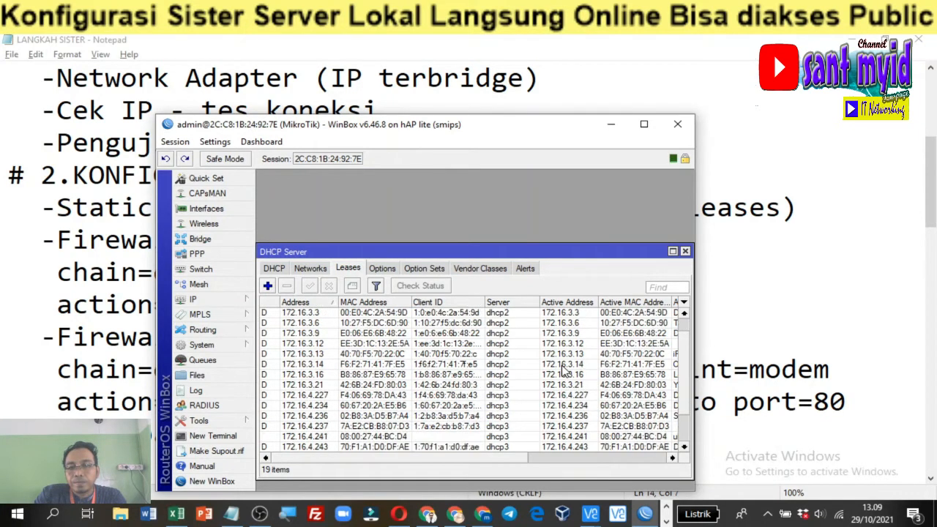
{"action": "scroll", "coordinate": [564, 370], "scroll_direction": "down", "scroll_amount": 2}
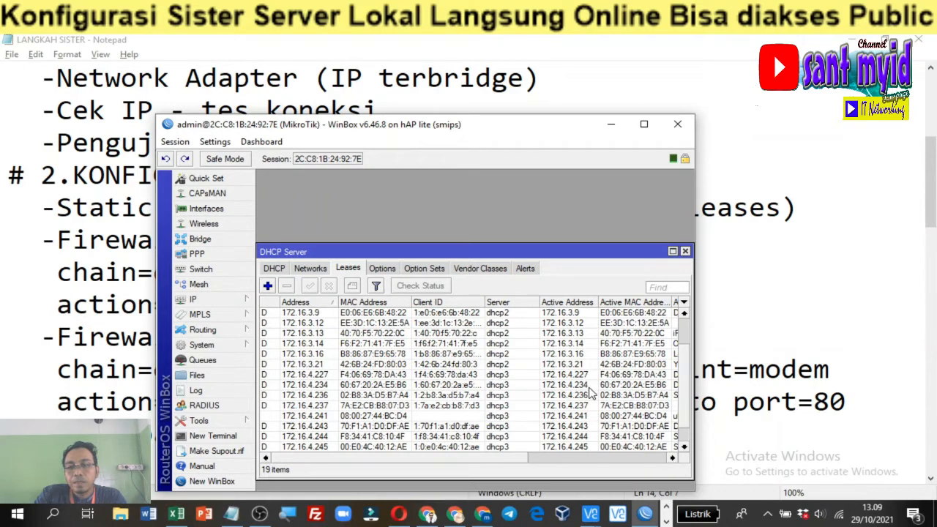
{"action": "scroll", "coordinate": [591, 394], "scroll_direction": "down", "scroll_amount": 1}
{"action": "scroll", "coordinate": [590, 395], "scroll_direction": "down", "scroll_amount": 1}
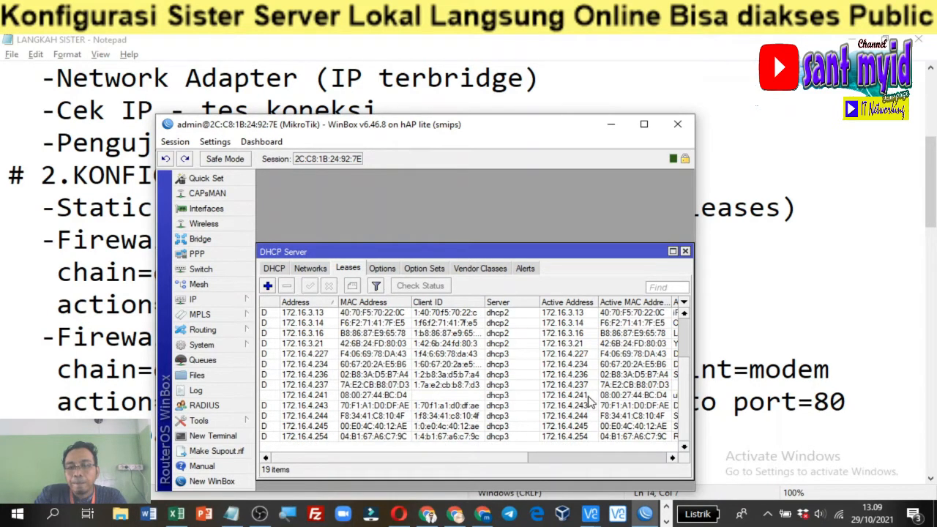
{"action": "left_click", "coordinate": [589, 396]}
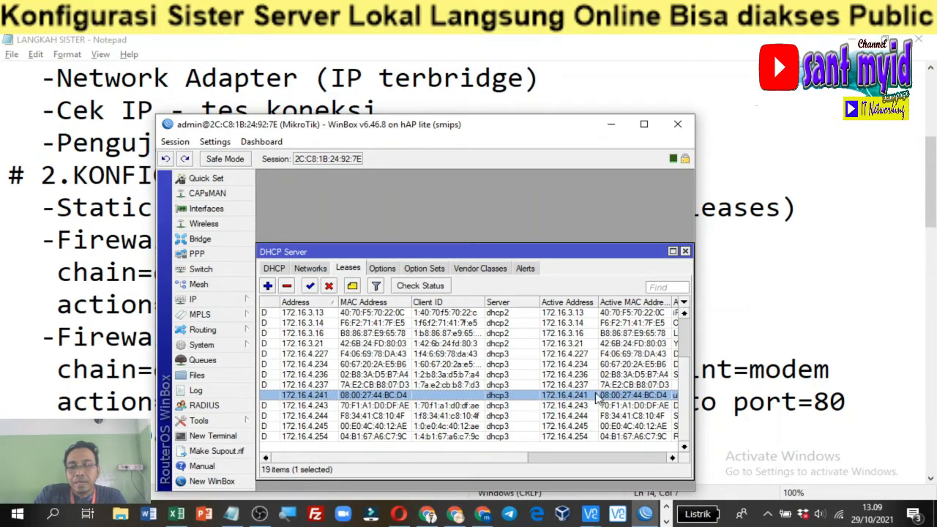
{"action": "double_click", "coordinate": [553, 397]}
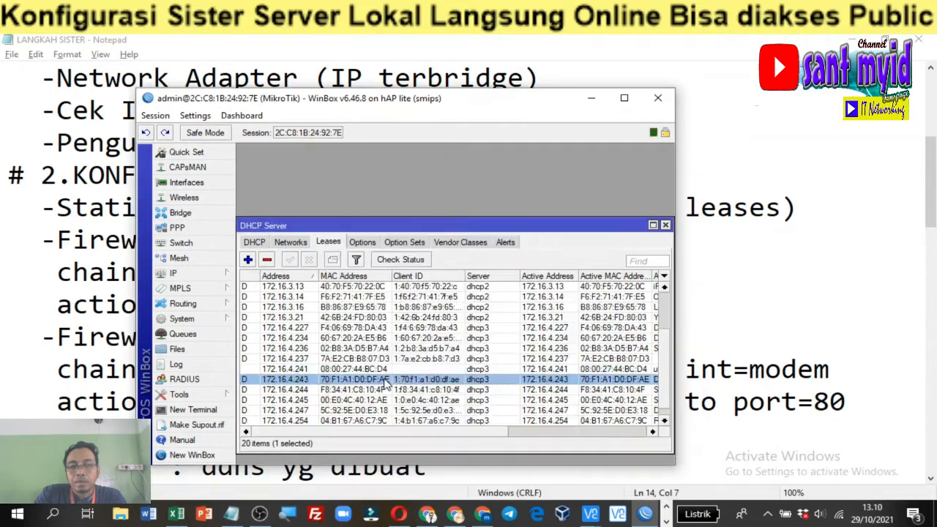
{"action": "double_click", "coordinate": [385, 380]}
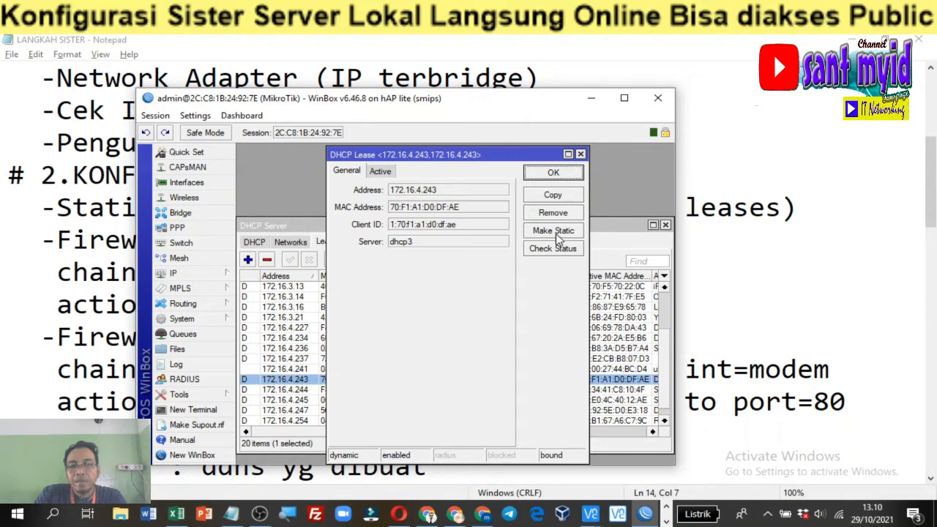
{"action": "left_click", "coordinate": [580, 155]}
{"action": "left_click", "coordinate": [423, 369]}
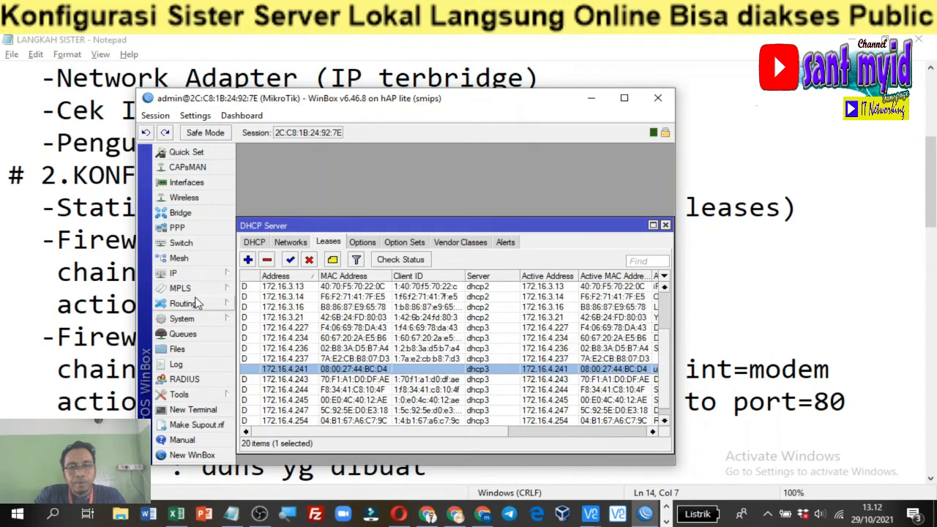
Open the Firewall NAT list and confirm rule 18's action redirects to port 53
{"action": "left_click", "coordinate": [210, 275]}
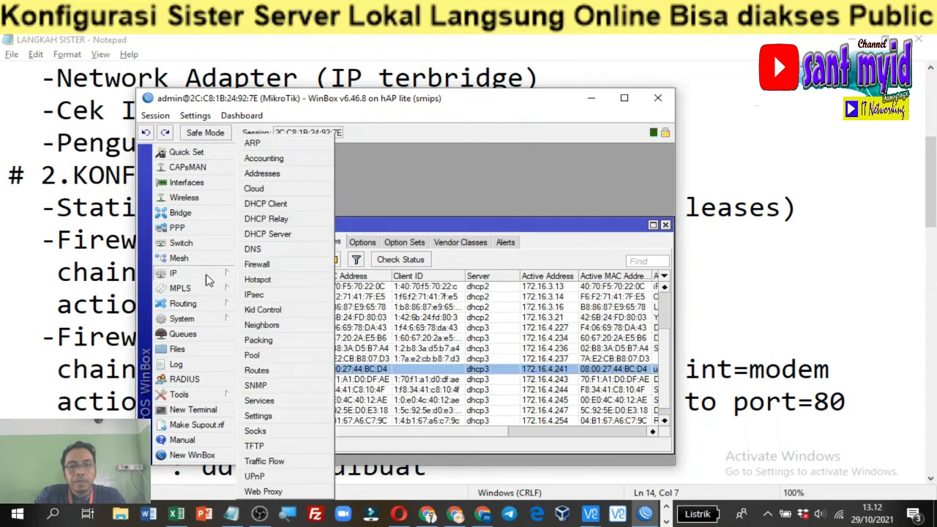
{"action": "left_click", "coordinate": [258, 265]}
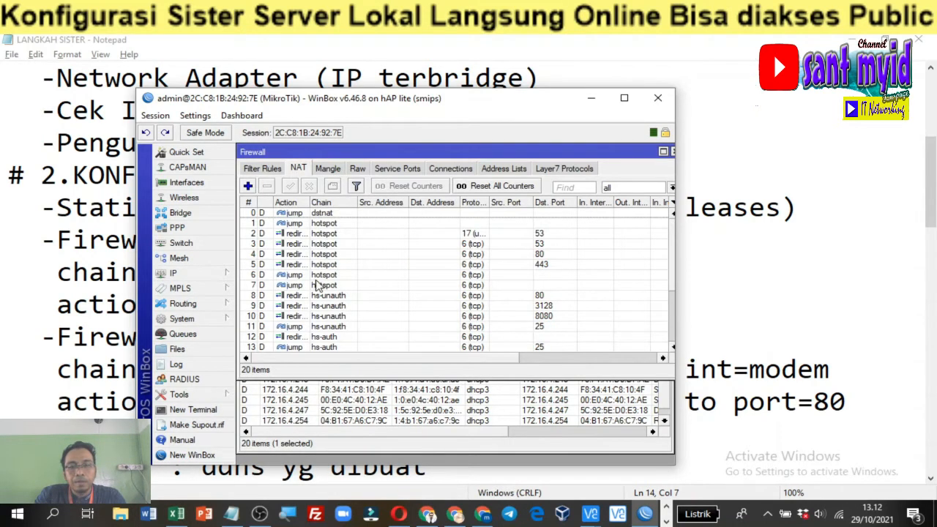
{"action": "scroll", "coordinate": [384, 311], "scroll_direction": "down", "scroll_amount": 1}
{"action": "scroll", "coordinate": [388, 309], "scroll_direction": "down", "scroll_amount": 3}
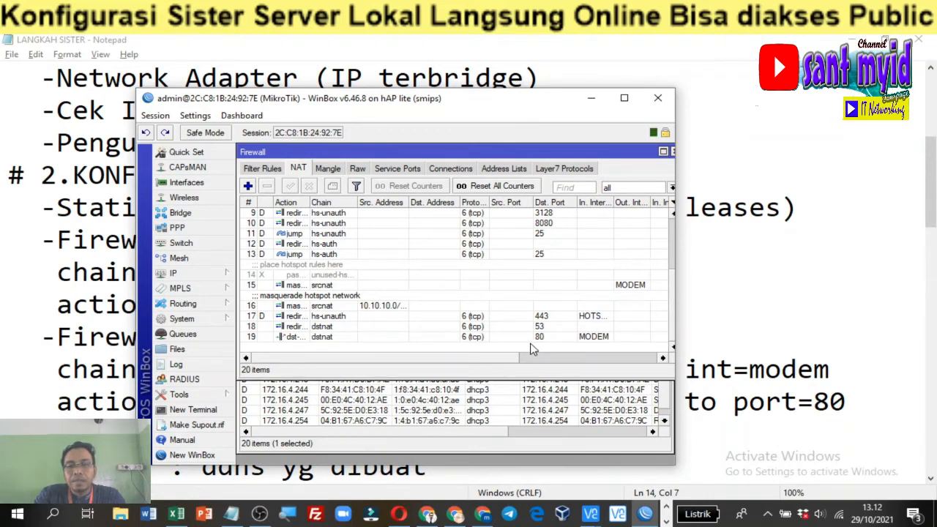
{"action": "double_click", "coordinate": [466, 326]}
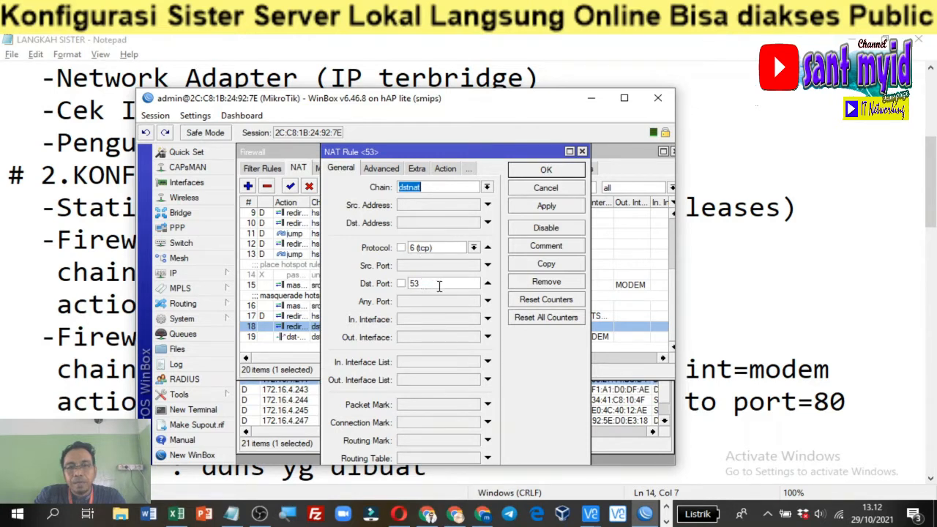
{"action": "left_click", "coordinate": [444, 170]}
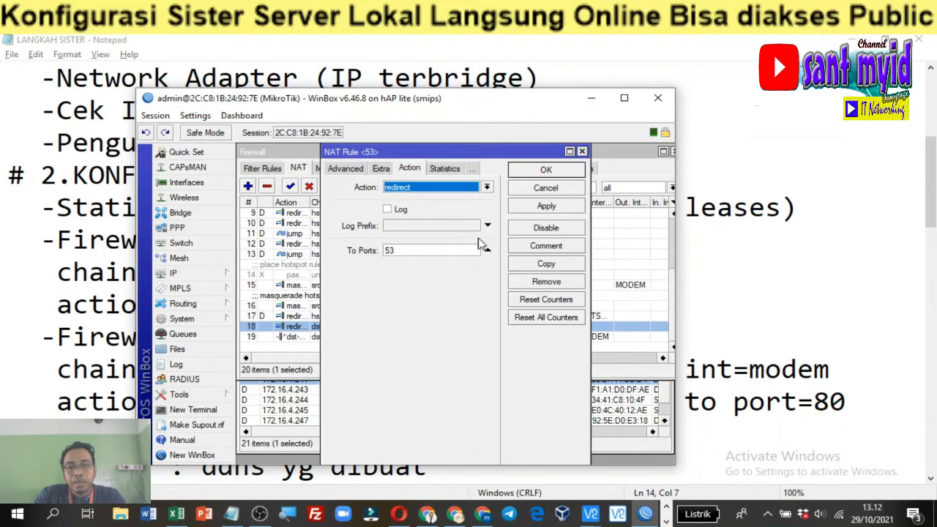
{"action": "left_click", "coordinate": [546, 170]}
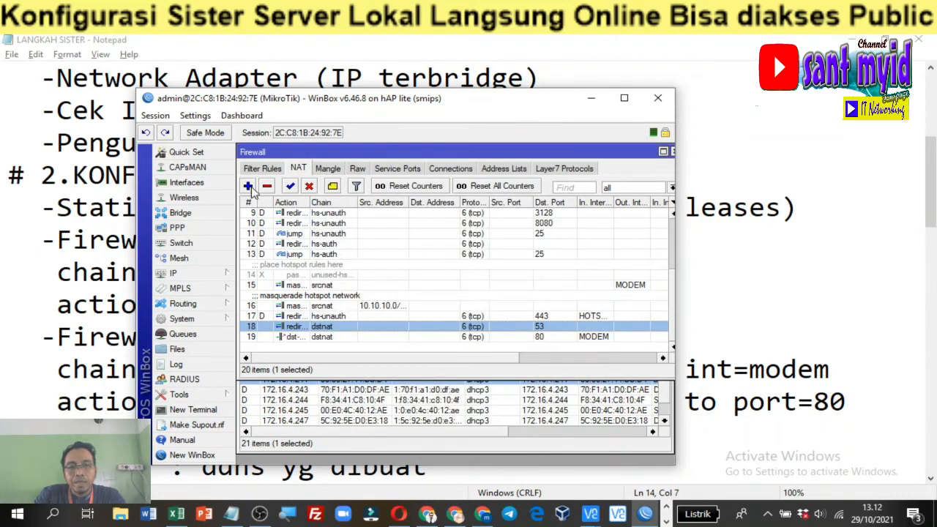
{"action": "double_click", "coordinate": [339, 337]}
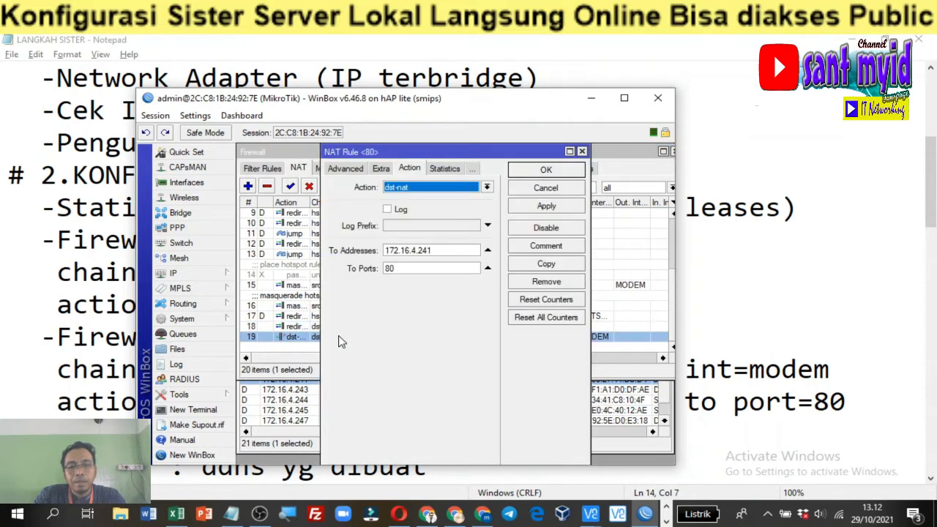
{"action": "left_click", "coordinate": [347, 170]}
{"action": "left_click", "coordinate": [348, 170]}
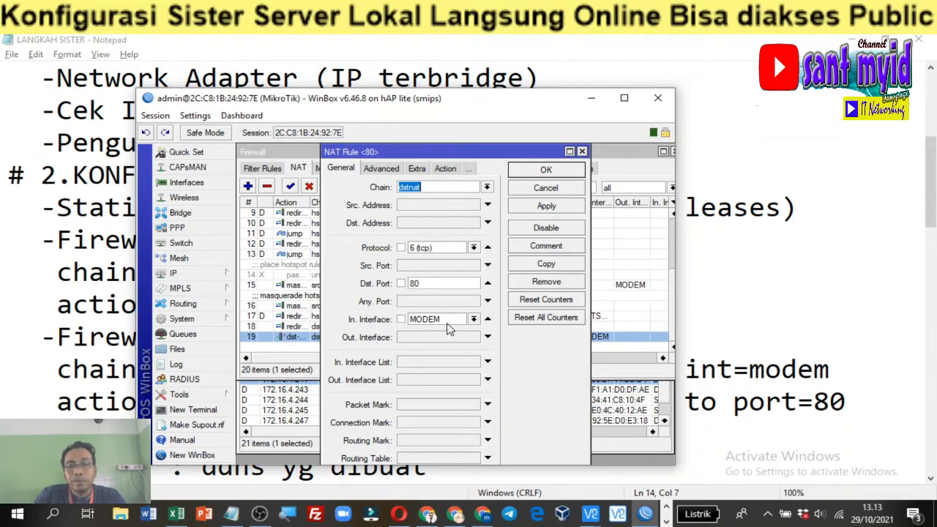
{"action": "left_click", "coordinate": [443, 170]}
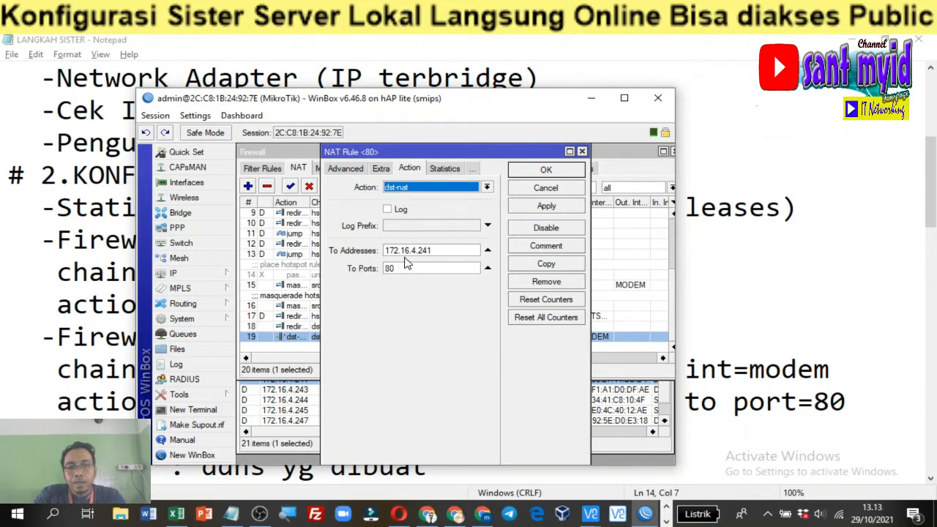
{"action": "left_click", "coordinate": [432, 251]}
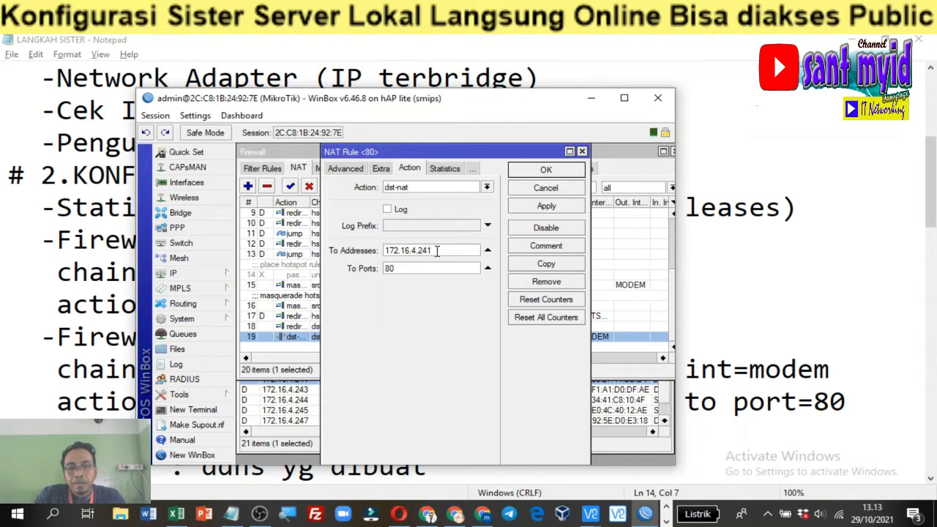
{"action": "left_click_drag", "start_coordinate": [437, 250], "coordinate": [397, 251]}
{"action": "left_click", "coordinate": [441, 250]}
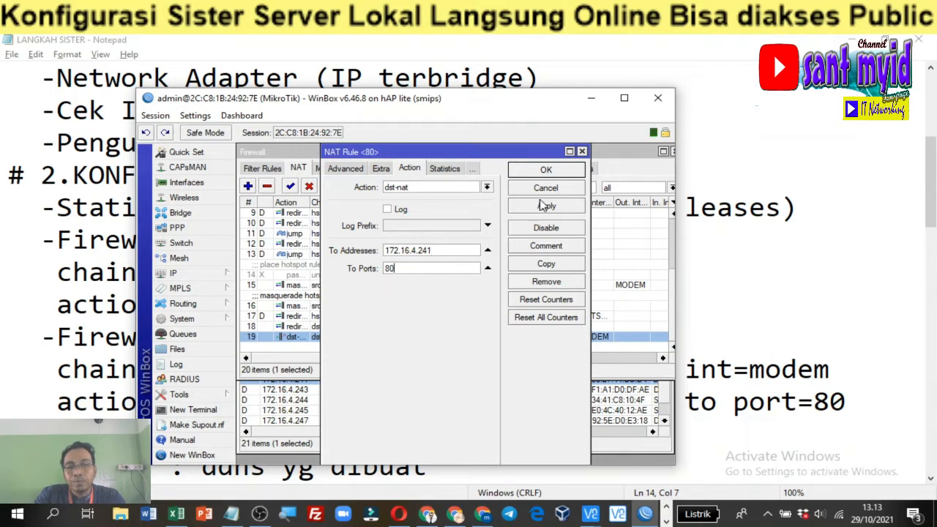
{"action": "left_click", "coordinate": [545, 172]}
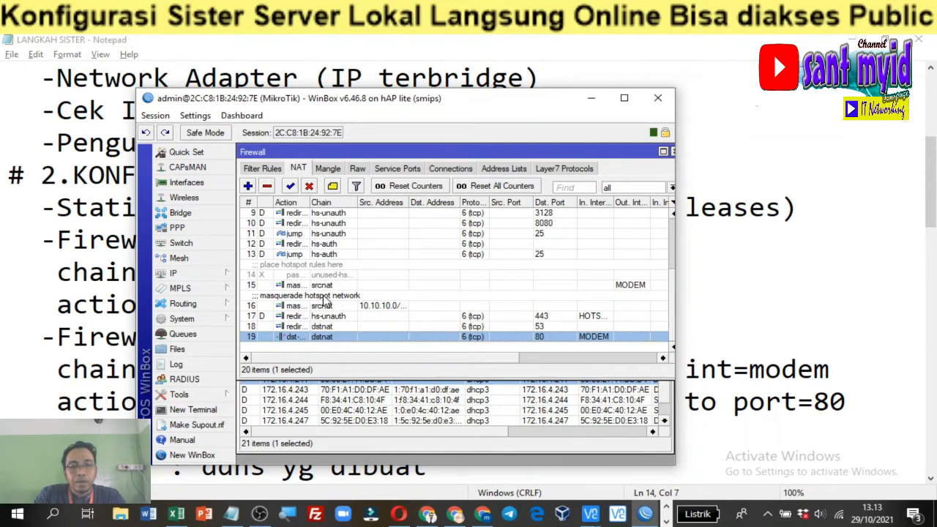
Highlight the DNS Static steps in the notes, including the ddns name and server IP lines
{"action": "left_click", "coordinate": [44, 378]}
{"action": "scroll", "coordinate": [44, 379], "scroll_direction": "down", "scroll_amount": 2}
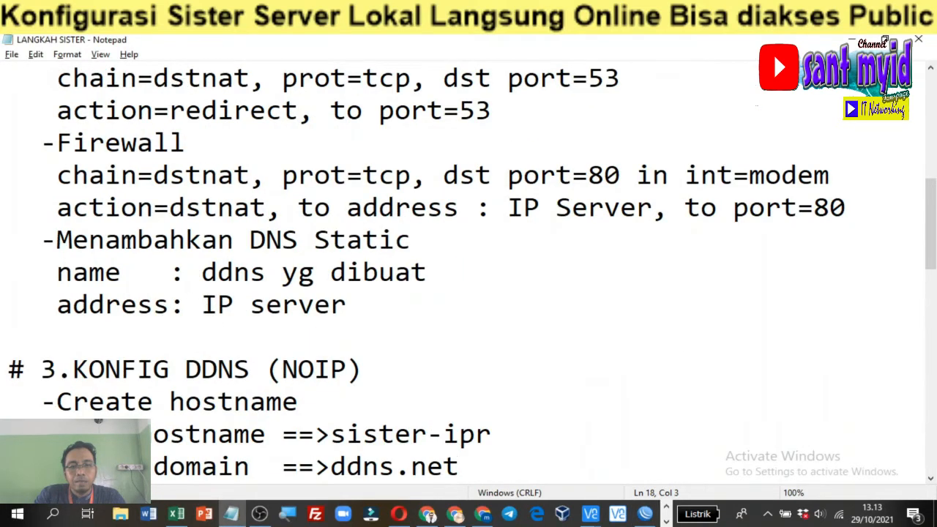
{"action": "left_click_drag", "start_coordinate": [120, 240], "coordinate": [379, 242]}
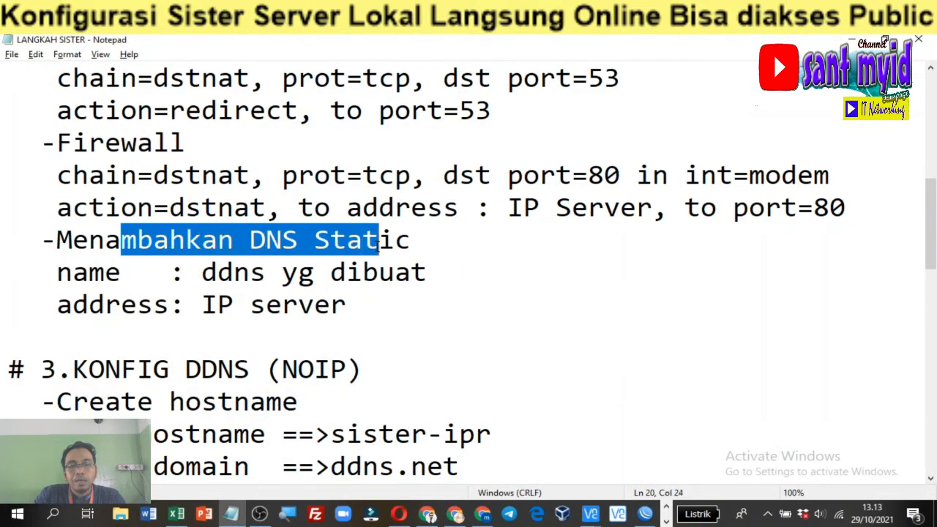
{"action": "left_click", "coordinate": [313, 273]}
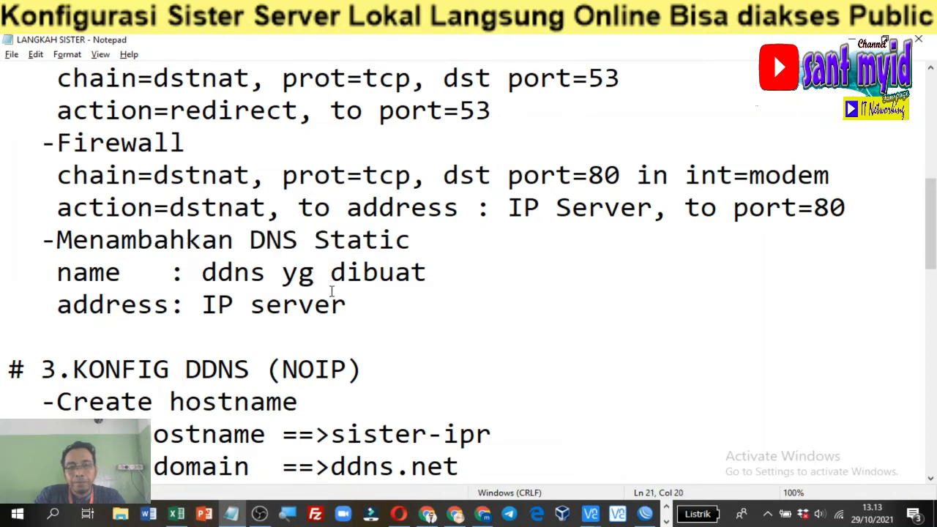
{"action": "left_click_drag", "start_coordinate": [234, 273], "coordinate": [382, 274]}
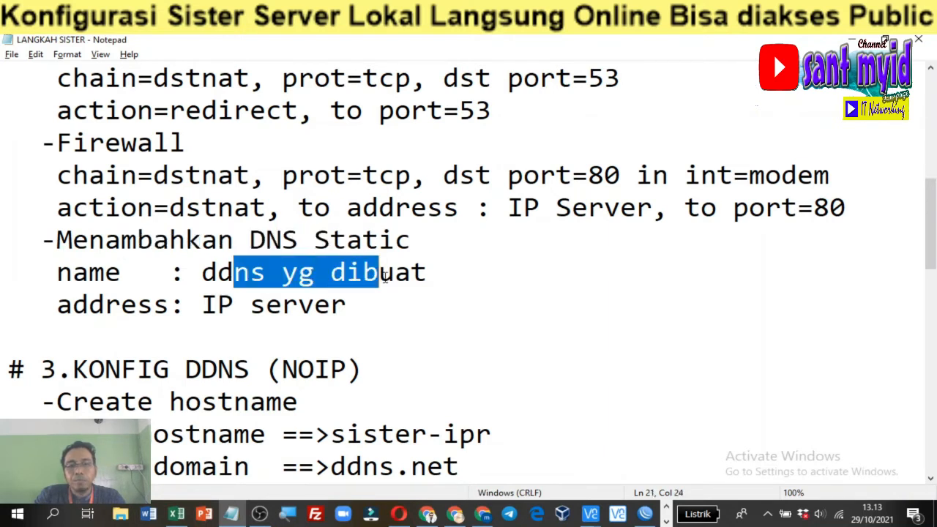
{"action": "left_click", "coordinate": [218, 306]}
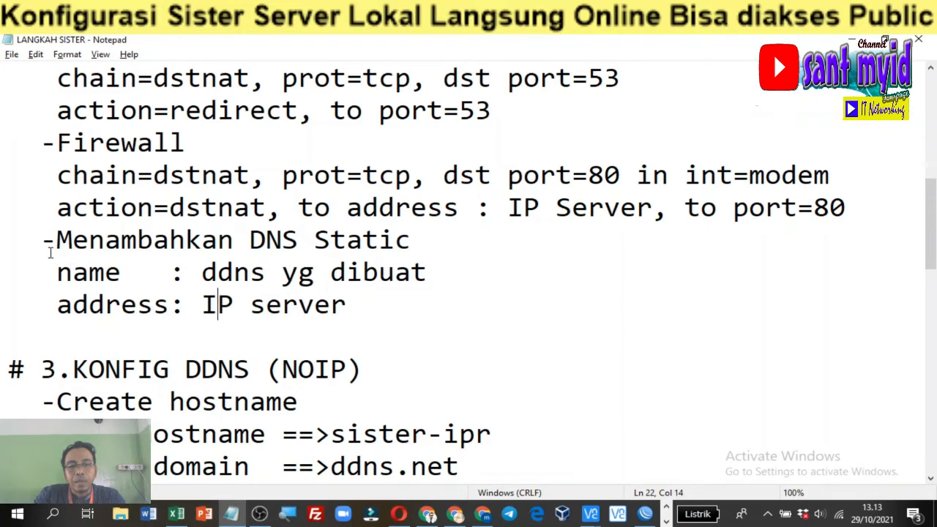
{"action": "left_click_drag", "start_coordinate": [44, 243], "coordinate": [391, 298]}
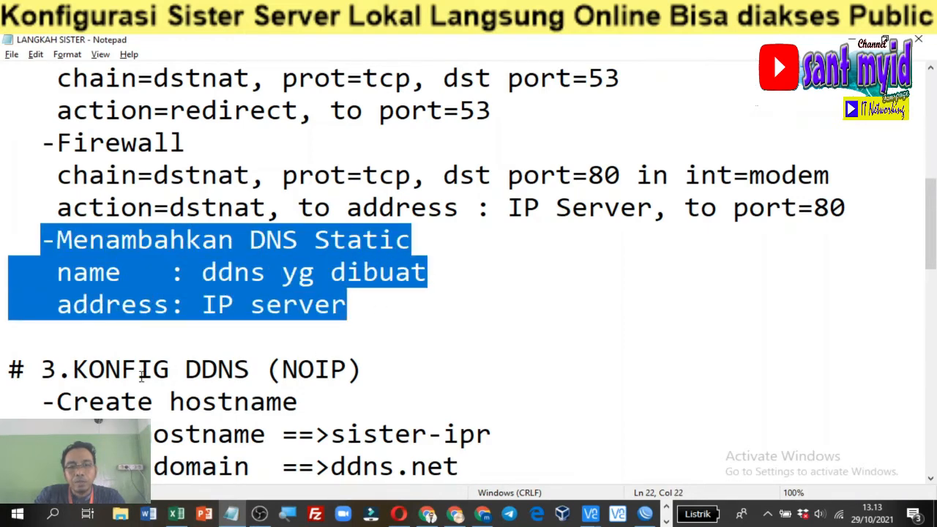
Review the 3.KONFIG DDNS (NOIP) section and the hostname to create, then bring up Chrome
{"action": "left_click_drag", "start_coordinate": [141, 376], "coordinate": [341, 373]}
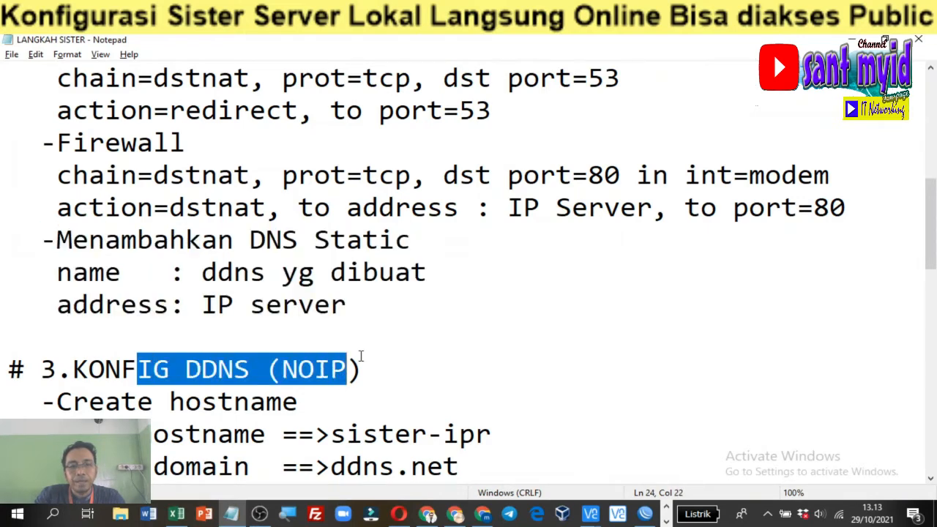
{"action": "scroll", "coordinate": [360, 358], "scroll_direction": "down", "scroll_amount": 1}
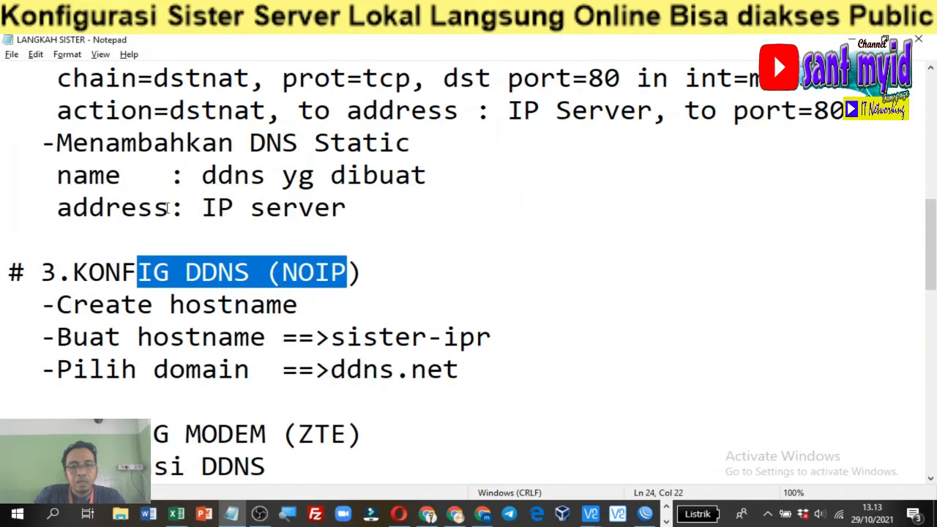
{"action": "left_click_drag", "start_coordinate": [42, 142], "coordinate": [364, 201]}
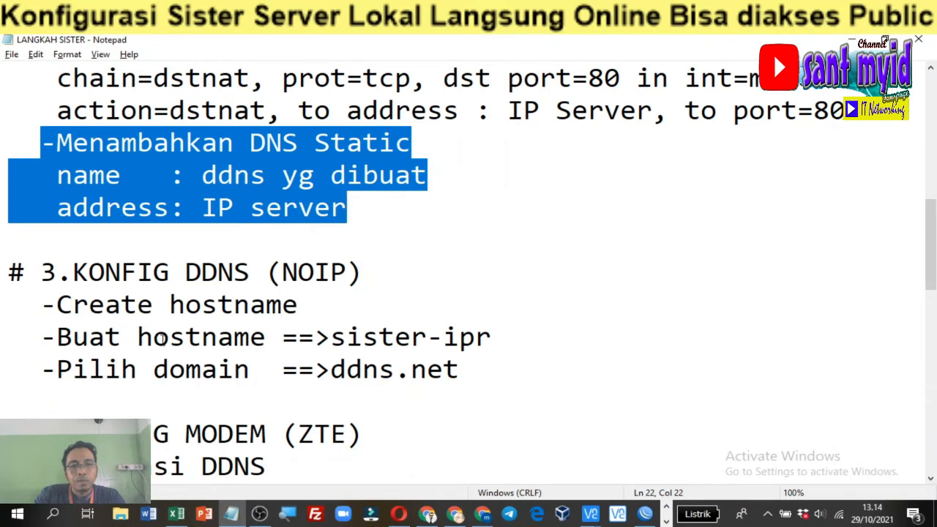
{"action": "left_click_drag", "start_coordinate": [153, 338], "coordinate": [477, 338]}
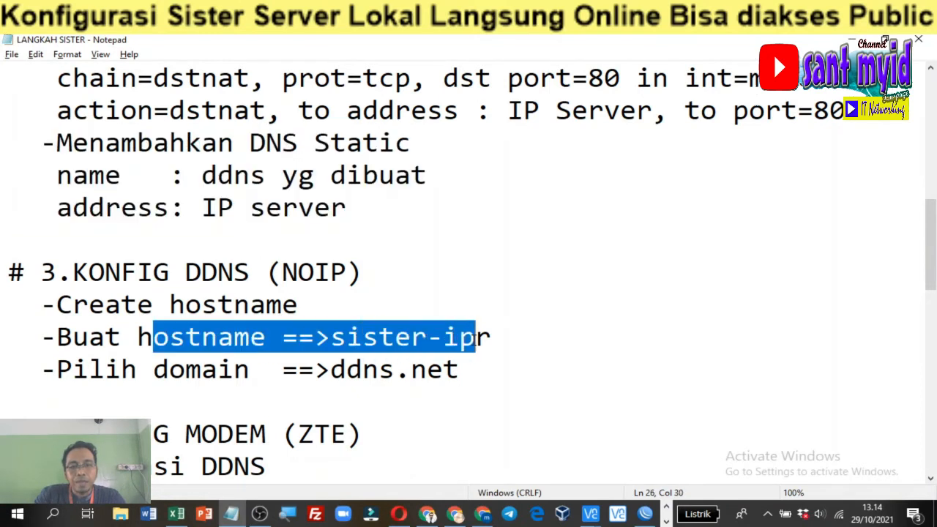
{"action": "left_click", "coordinate": [335, 299]}
{"action": "left_click_drag", "start_coordinate": [153, 273], "coordinate": [169, 273]}
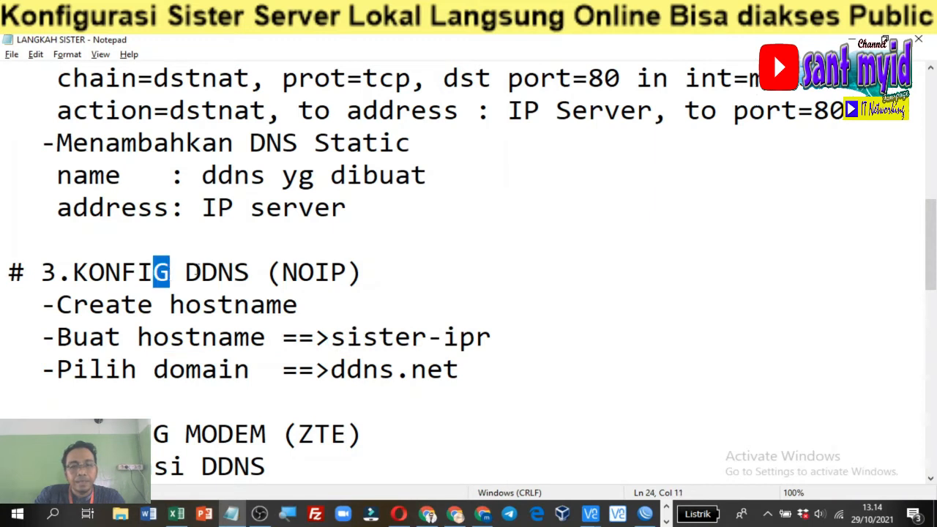
{"action": "left_click", "coordinate": [336, 240]}
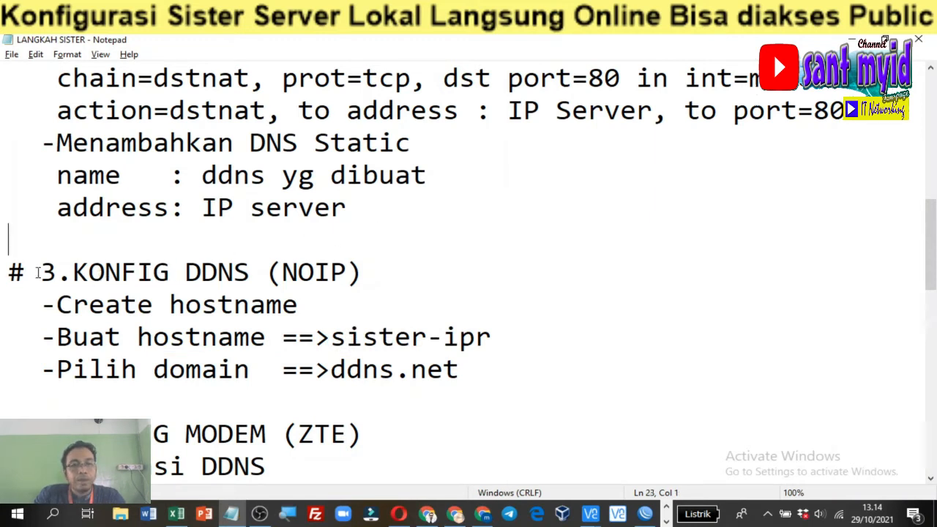
{"action": "left_click_drag", "start_coordinate": [37, 272], "coordinate": [331, 272]}
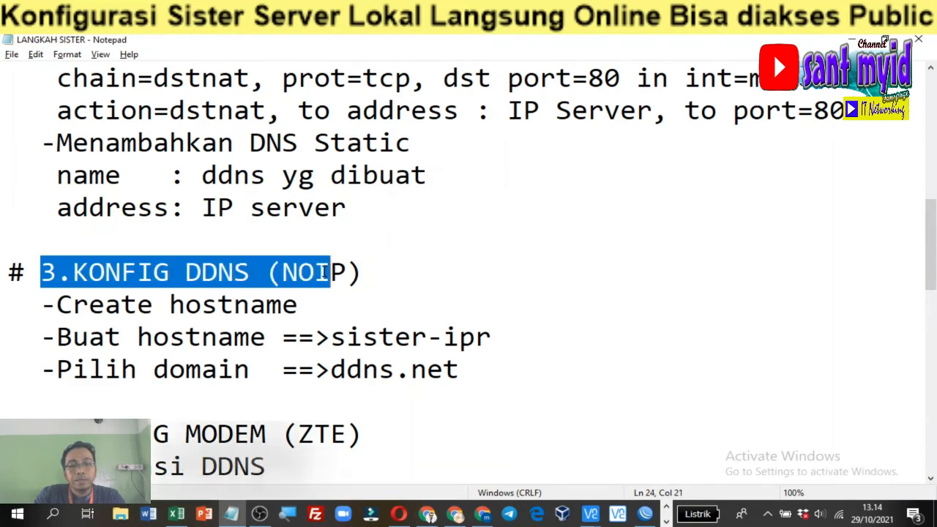
{"action": "left_click", "coordinate": [345, 273]}
{"action": "key", "text": "Left"}
{"action": "key", "text": "Left"}
{"action": "key", "text": "Left"}
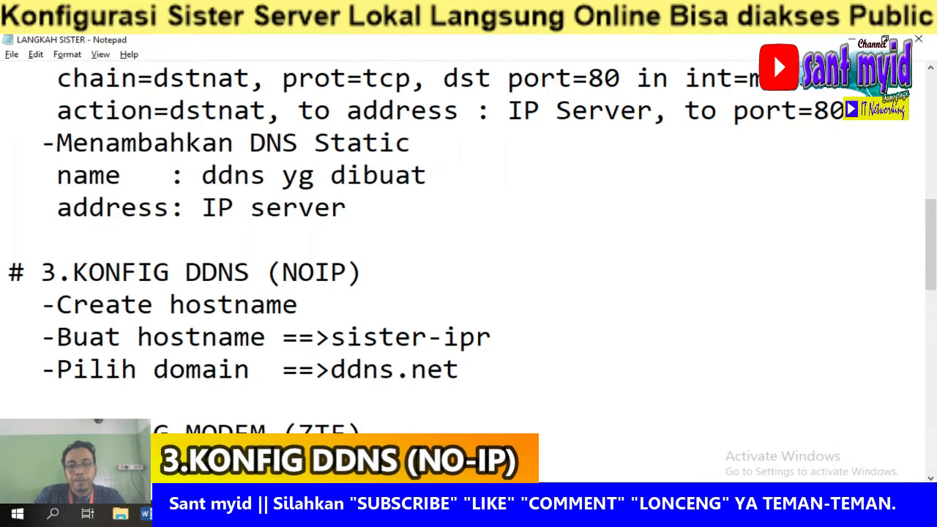
{"action": "left_click", "coordinate": [484, 514]}
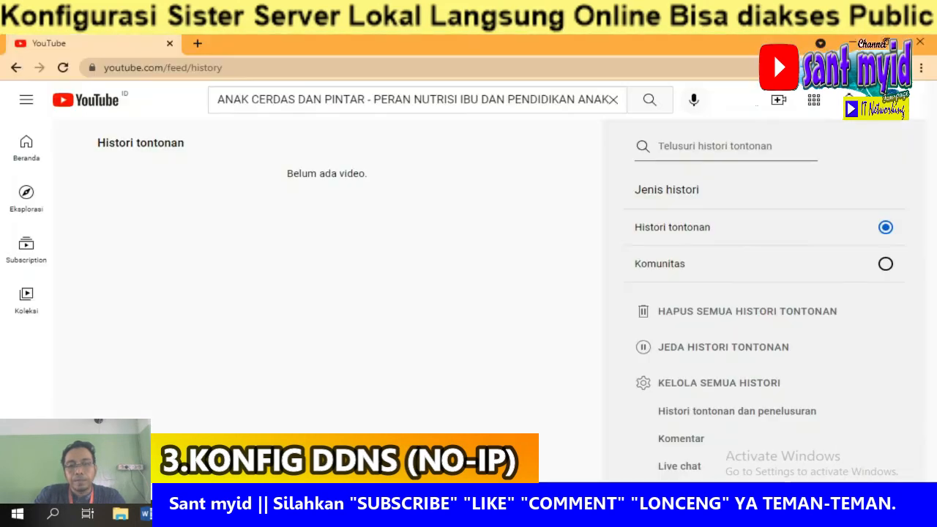
Load My No-IP in a new tab and log out of the current account
{"action": "left_click", "coordinate": [198, 45]}
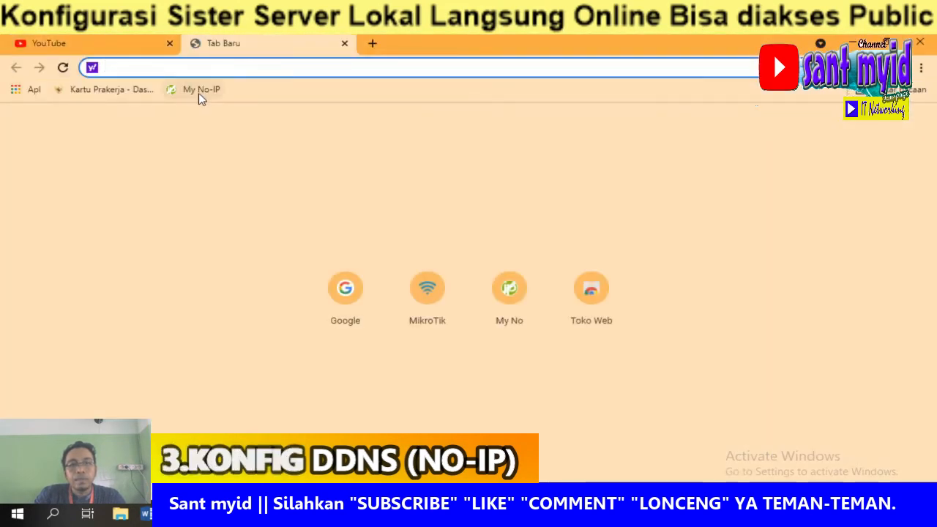
{"action": "left_click", "coordinate": [199, 90]}
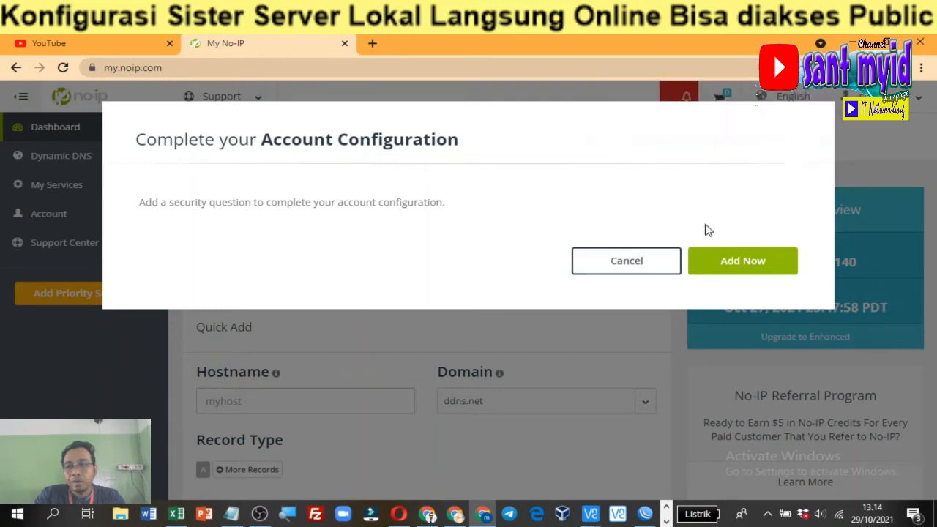
{"action": "left_click", "coordinate": [644, 262]}
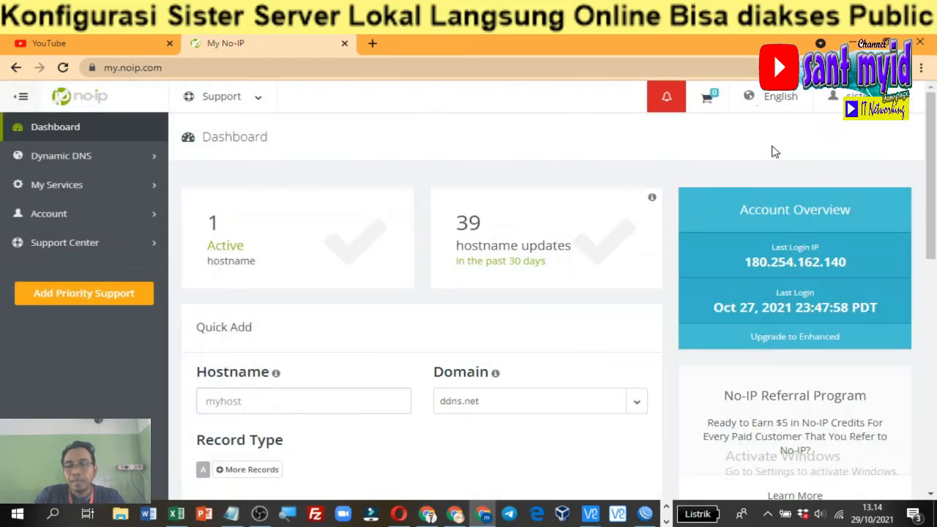
{"action": "left_click", "coordinate": [855, 97]}
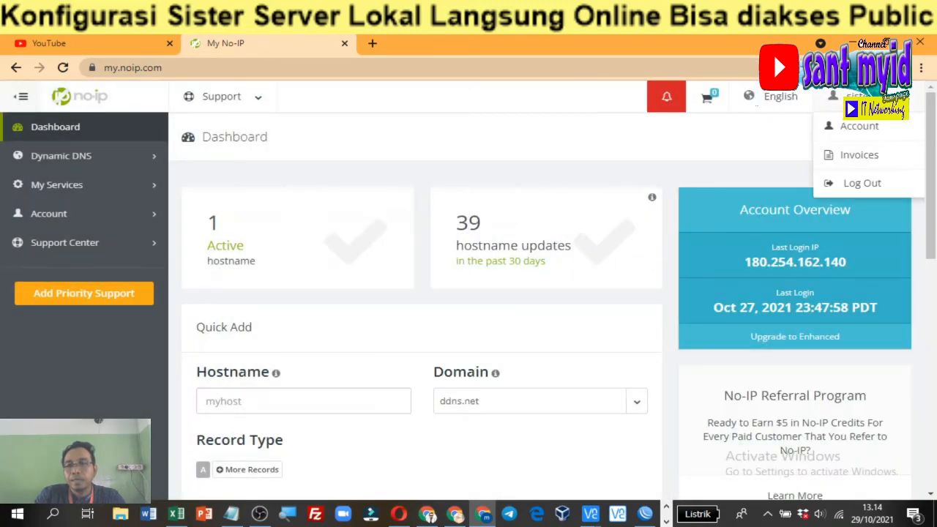
{"action": "left_click", "coordinate": [878, 183]}
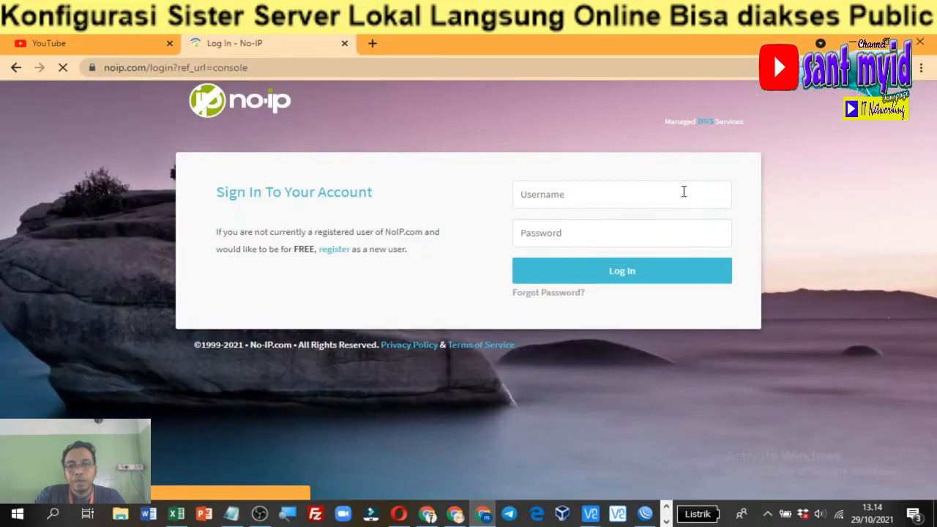
Sign in with the saved hostname account's credentials, declining the password-save and configuration prompts
{"action": "left_click", "coordinate": [555, 196]}
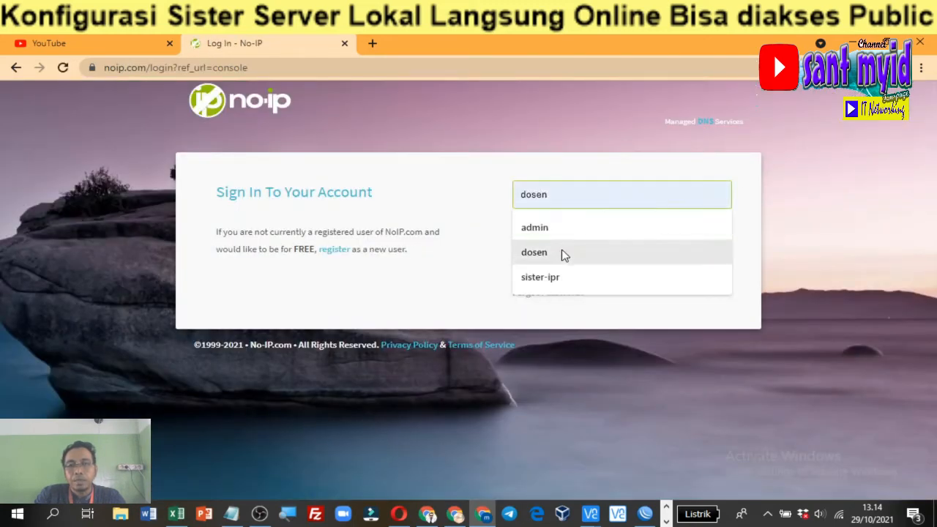
{"action": "left_click", "coordinate": [566, 277]}
{"action": "left_click", "coordinate": [568, 232]}
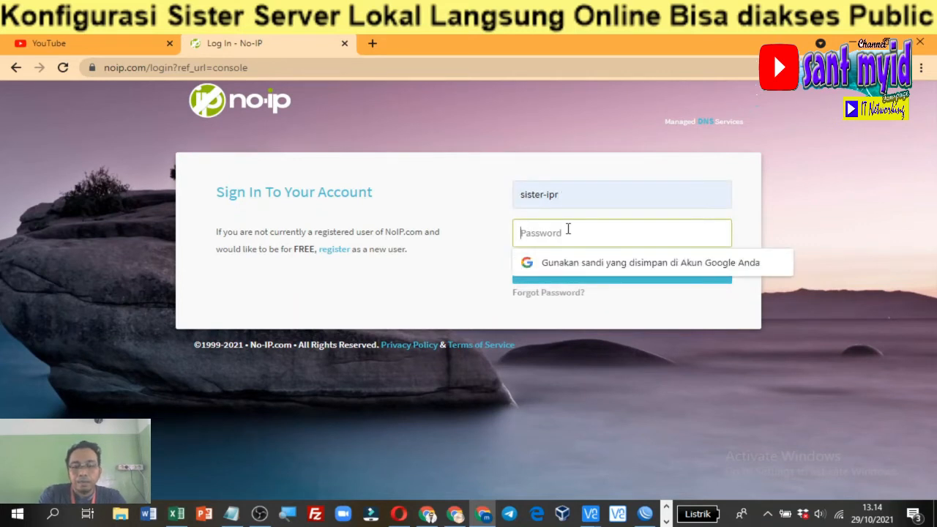
{"action": "type", "text": "•••••"}
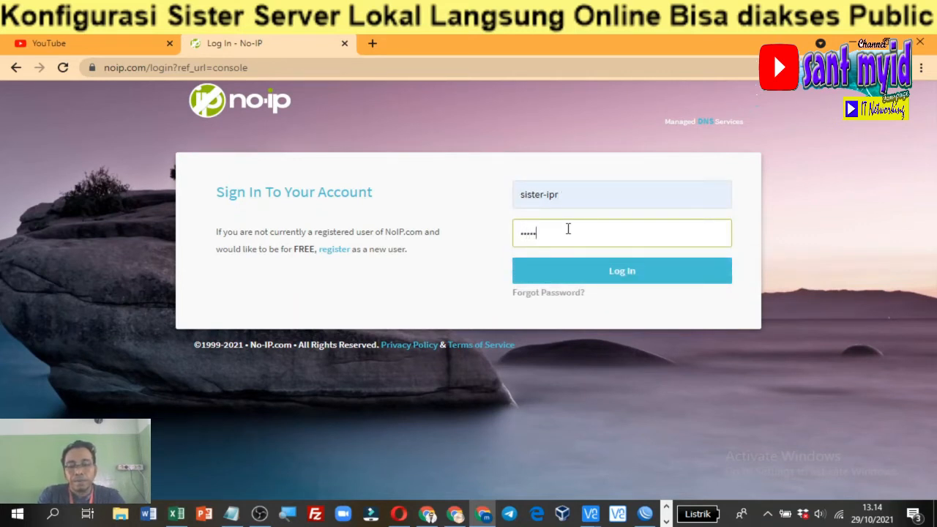
{"action": "type", "text": "•"}
{"action": "key", "text": "Return"}
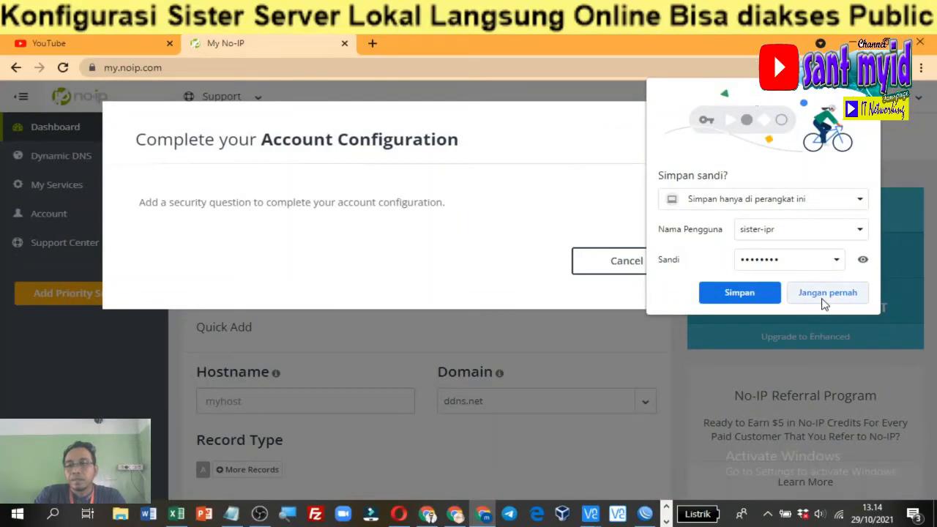
{"action": "left_click", "coordinate": [824, 304]}
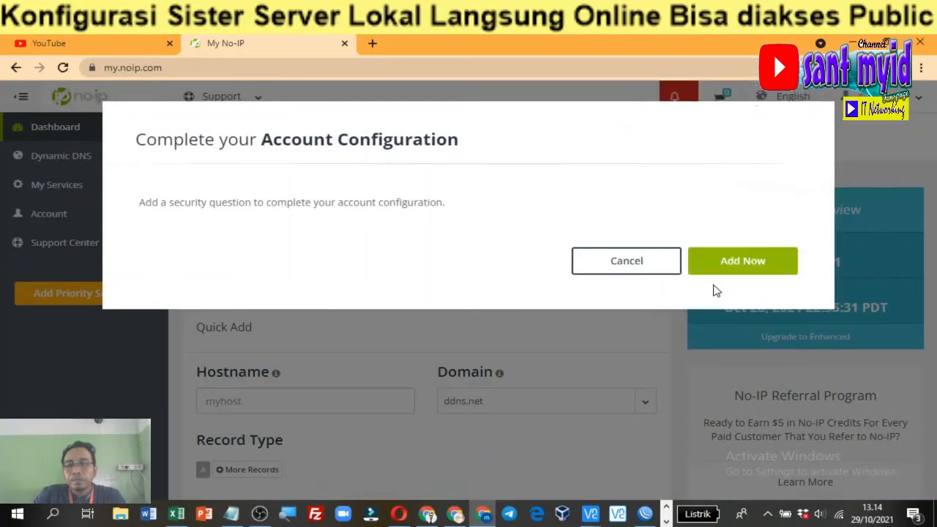
{"action": "left_click", "coordinate": [631, 267]}
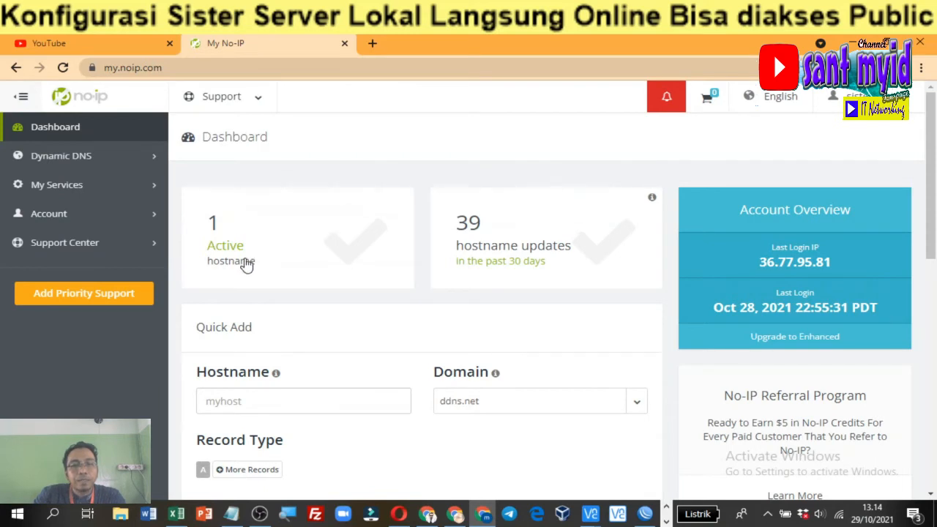
{"action": "scroll", "coordinate": [245, 263], "scroll_direction": "down", "scroll_amount": 2}
{"action": "scroll", "coordinate": [245, 264], "scroll_direction": "up", "scroll_amount": 2}
{"action": "scroll", "coordinate": [247, 263], "scroll_direction": "down", "scroll_amount": 1}
{"action": "scroll", "coordinate": [247, 264], "scroll_direction": "down", "scroll_amount": 5}
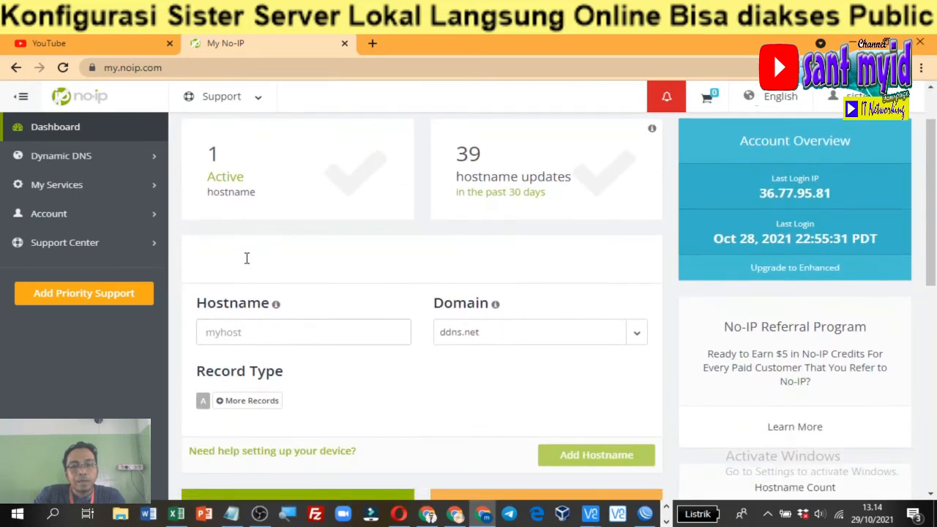
{"action": "scroll", "coordinate": [242, 260], "scroll_direction": "up", "scroll_amount": 6}
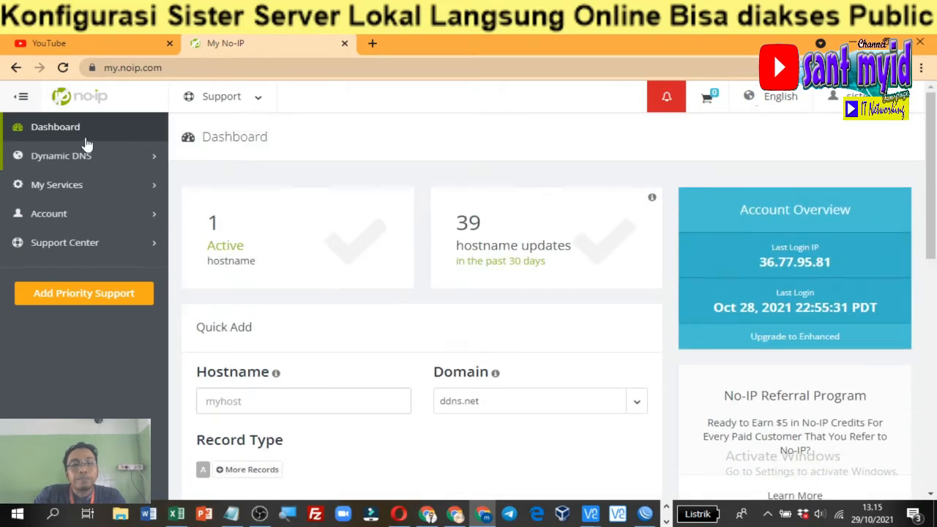
From the Hostnames list, start a new hostname and enter sister-ipr as its name
{"action": "left_click", "coordinate": [236, 249]}
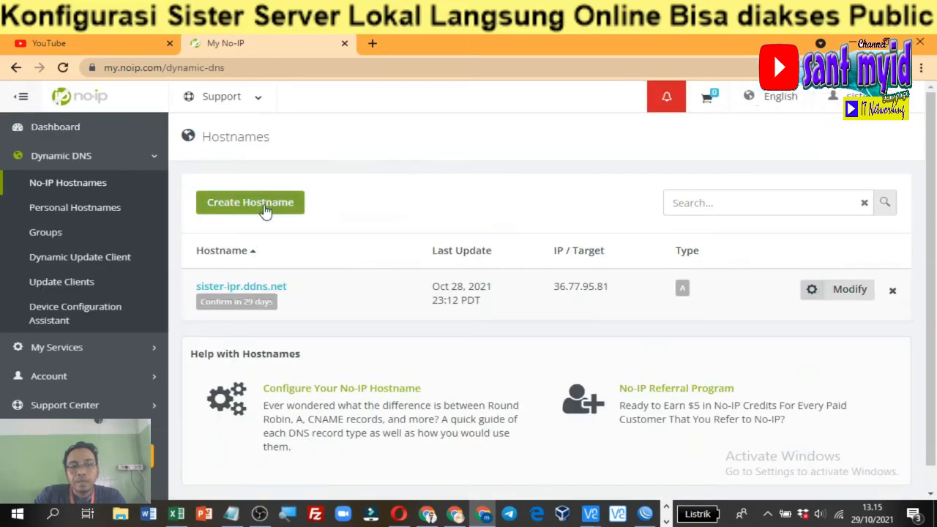
{"action": "left_click", "coordinate": [269, 209]}
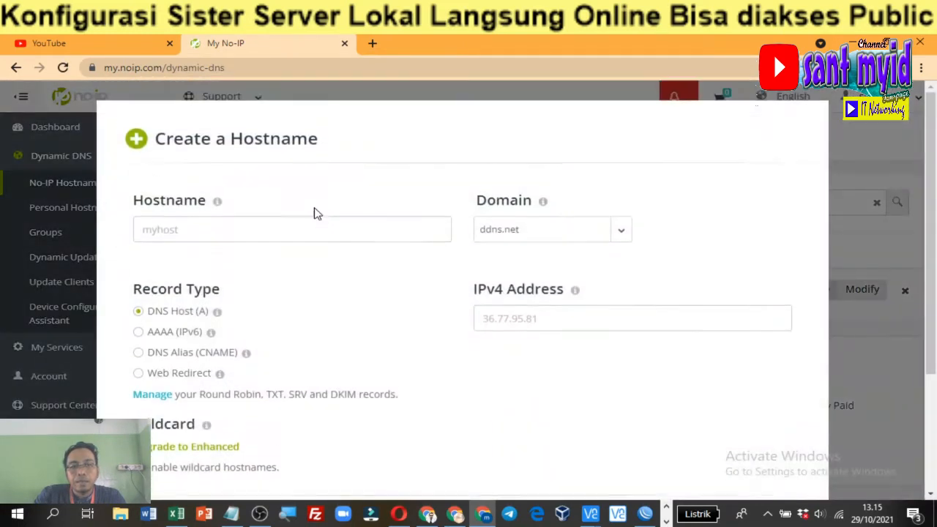
{"action": "left_click", "coordinate": [213, 233]}
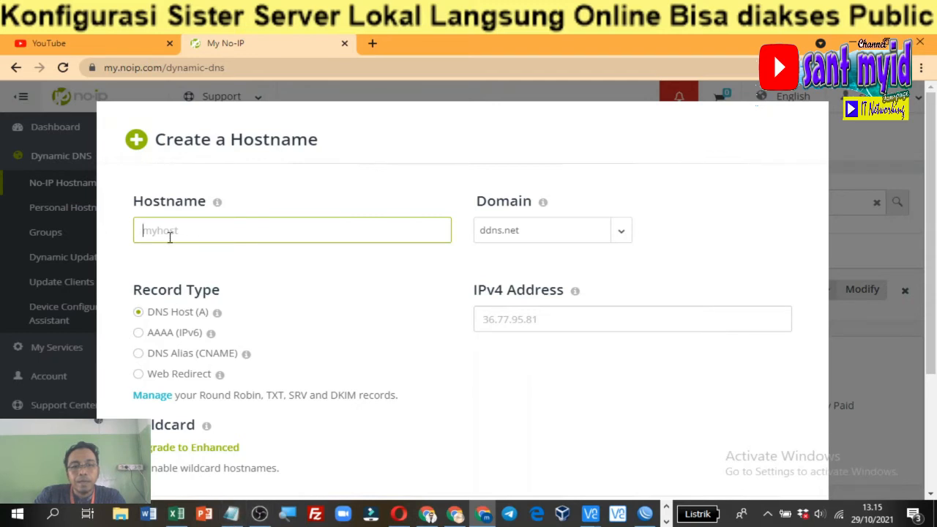
{"action": "type", "text": "sister"}
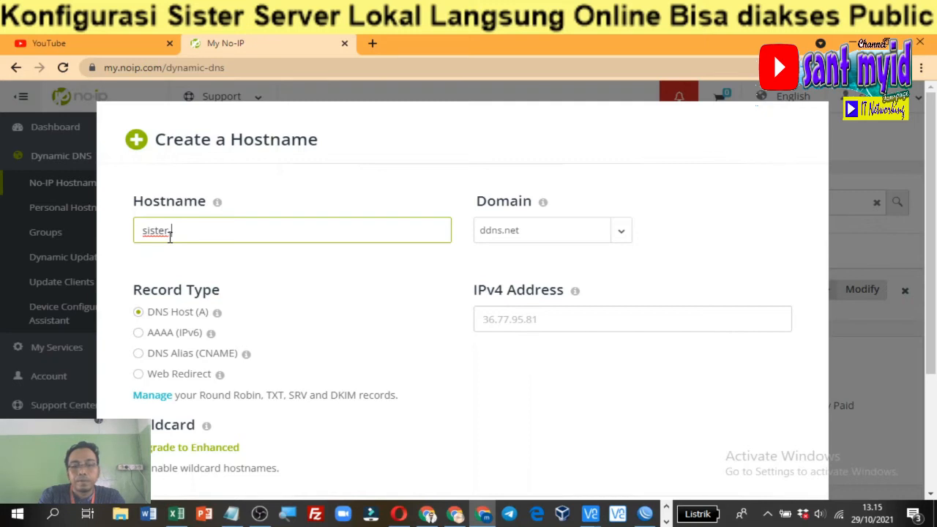
{"action": "type", "text": "-ipr"}
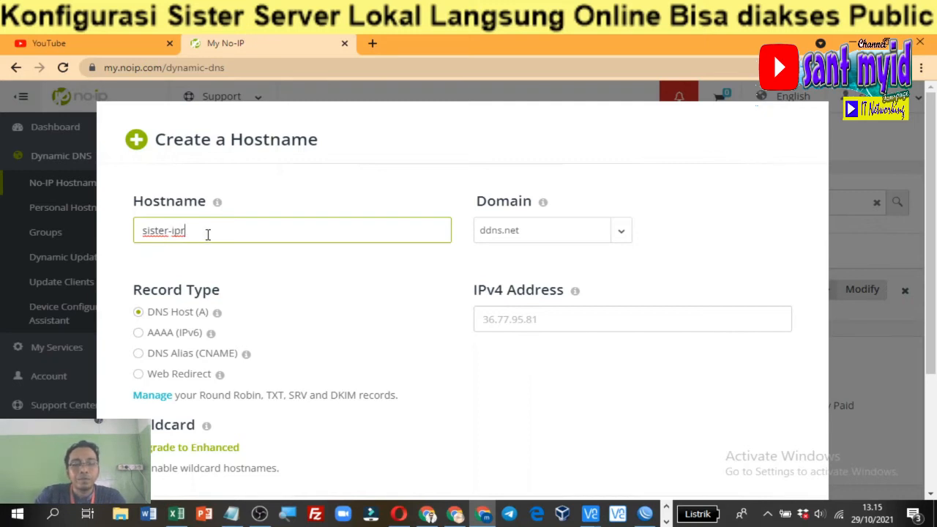
{"action": "left_click_drag", "start_coordinate": [208, 231], "coordinate": [117, 240]}
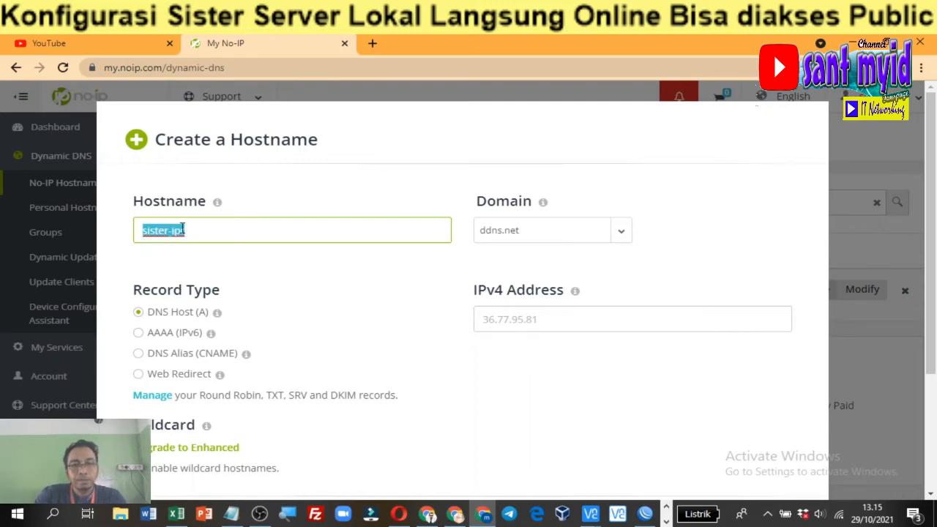
{"action": "left_click", "coordinate": [226, 230]}
{"action": "left_click_drag", "start_coordinate": [226, 229], "coordinate": [134, 229]}
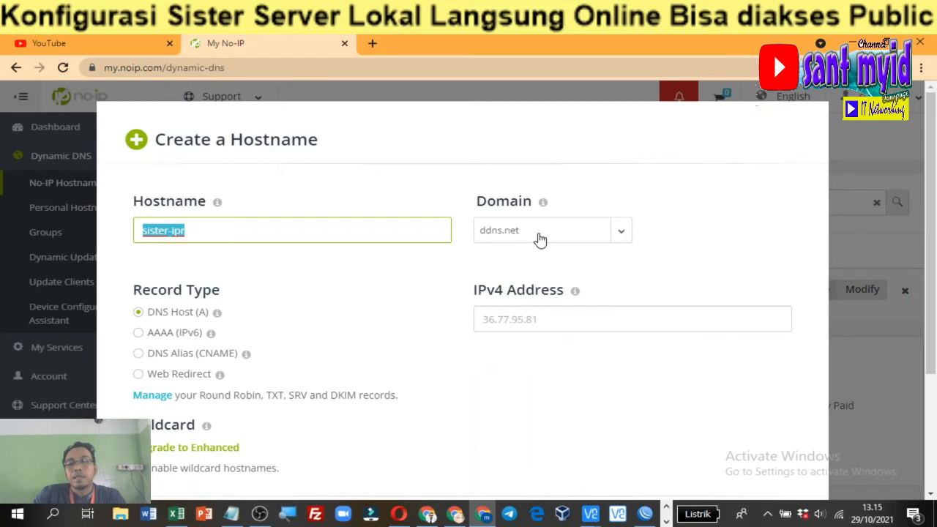
Keep ddns.net as the domain, then cancel the hostname form
{"action": "left_click", "coordinate": [604, 240]}
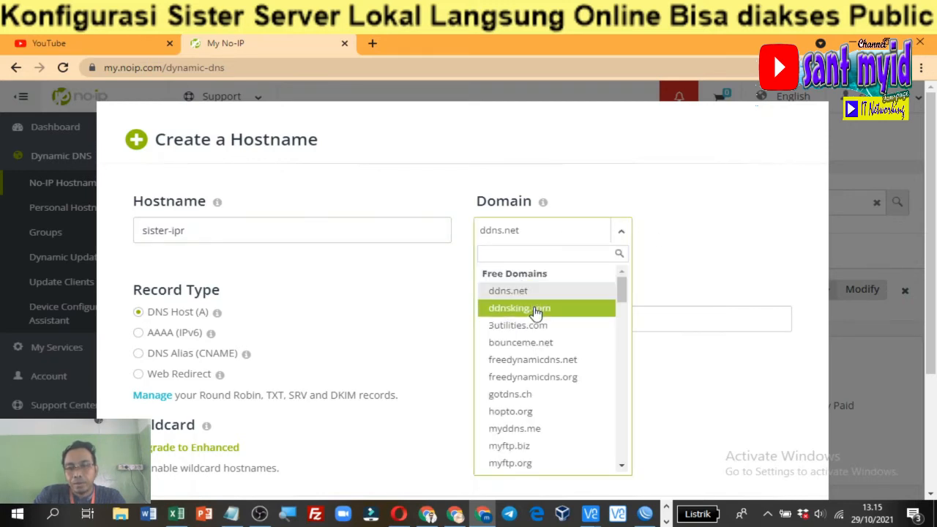
{"action": "left_click", "coordinate": [562, 232]}
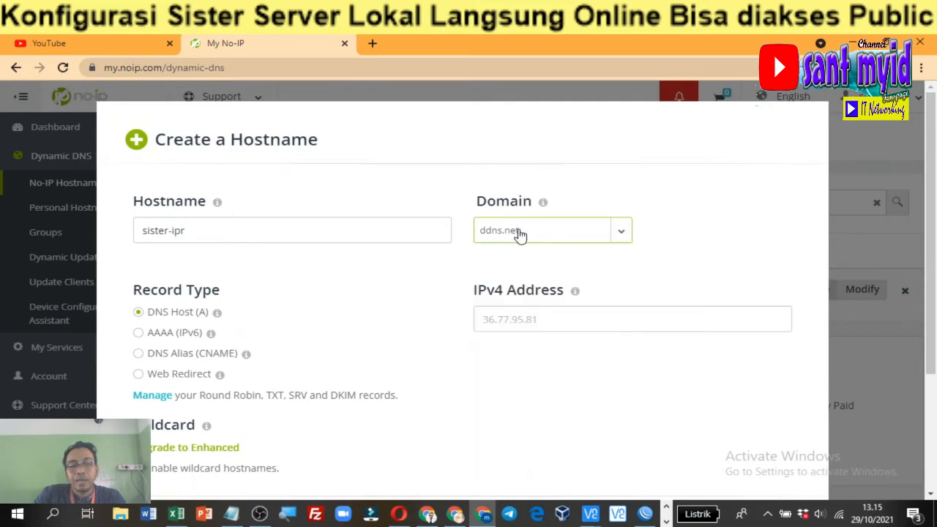
{"action": "scroll", "coordinate": [421, 330], "scroll_direction": "down", "scroll_amount": 3}
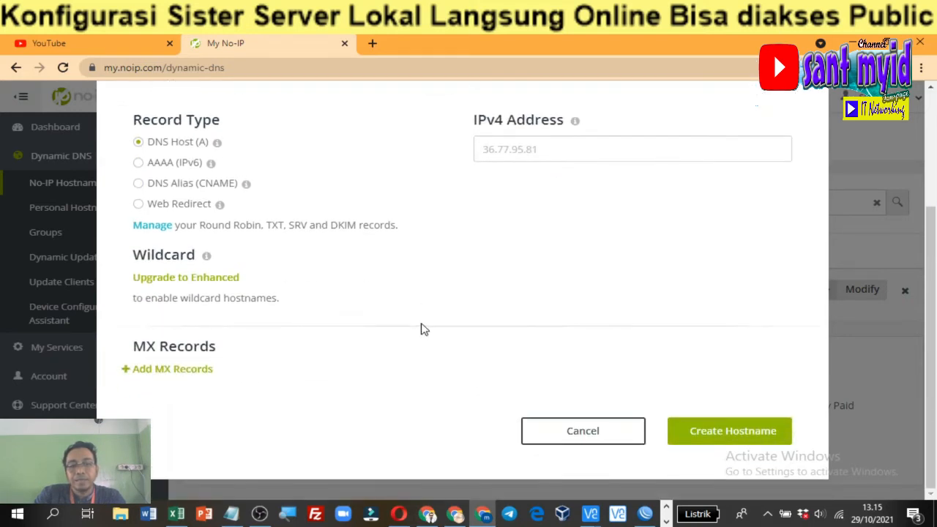
{"action": "left_click", "coordinate": [612, 440]}
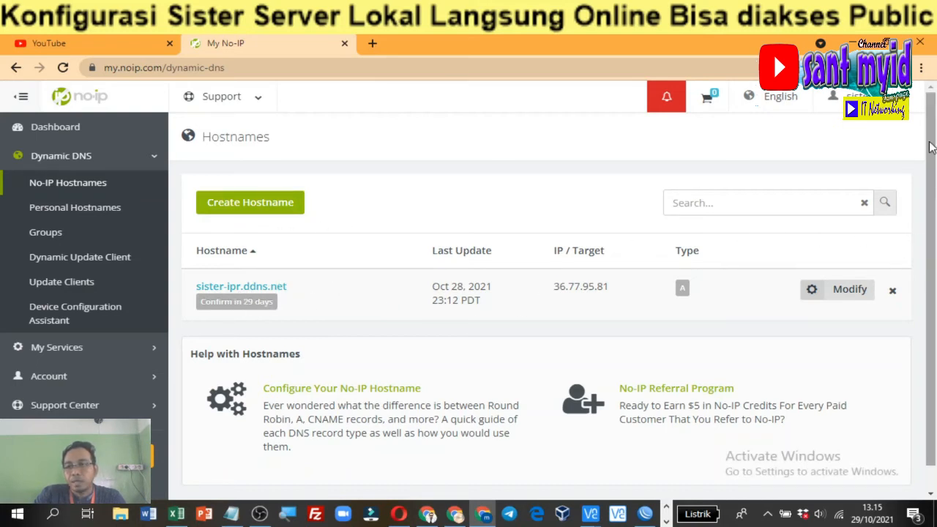
{"action": "mouse_move", "coordinate": [931, 147]}
{"action": "left_mouse_down"}
{"action": "mouse_move", "coordinate": [935, 193]}
{"action": "mouse_move", "coordinate": [931, 139]}
{"action": "left_mouse_up"}
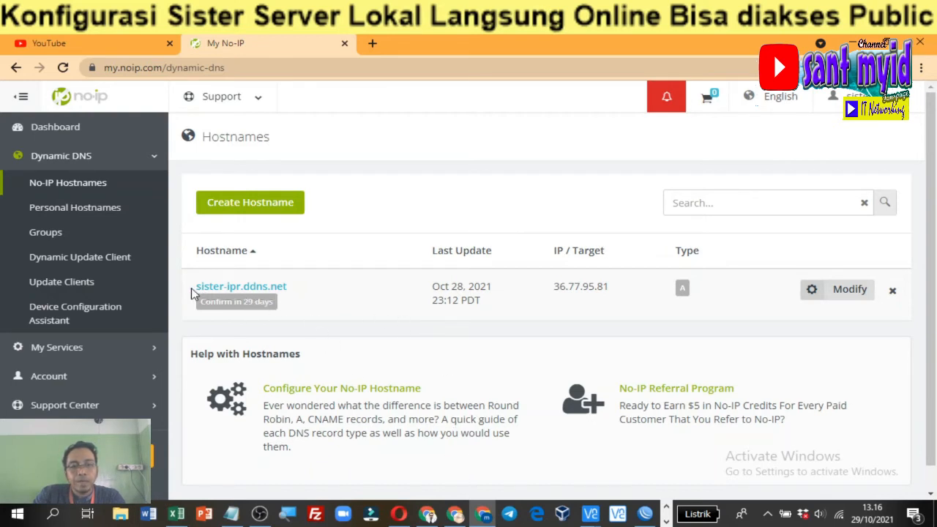
{"action": "left_click_drag", "start_coordinate": [192, 291], "coordinate": [291, 293]}
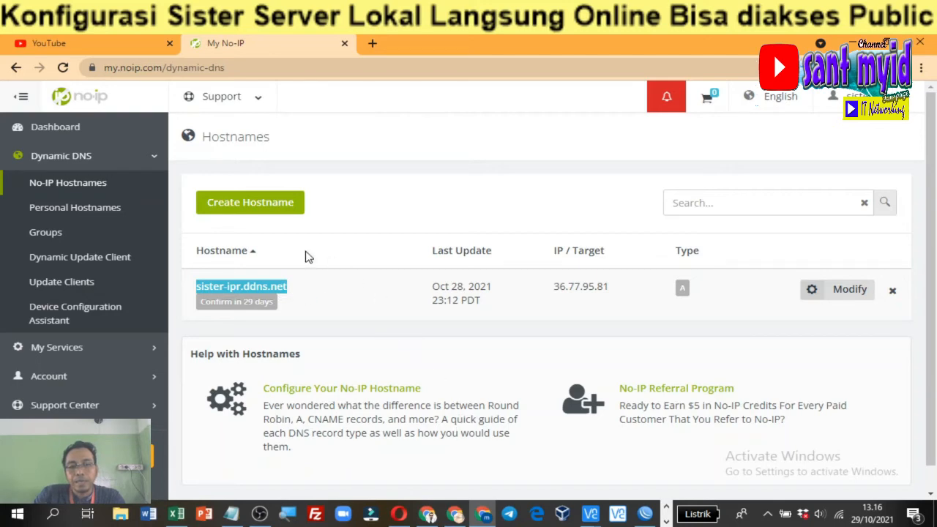
{"action": "mouse_move", "coordinate": [646, 515]}
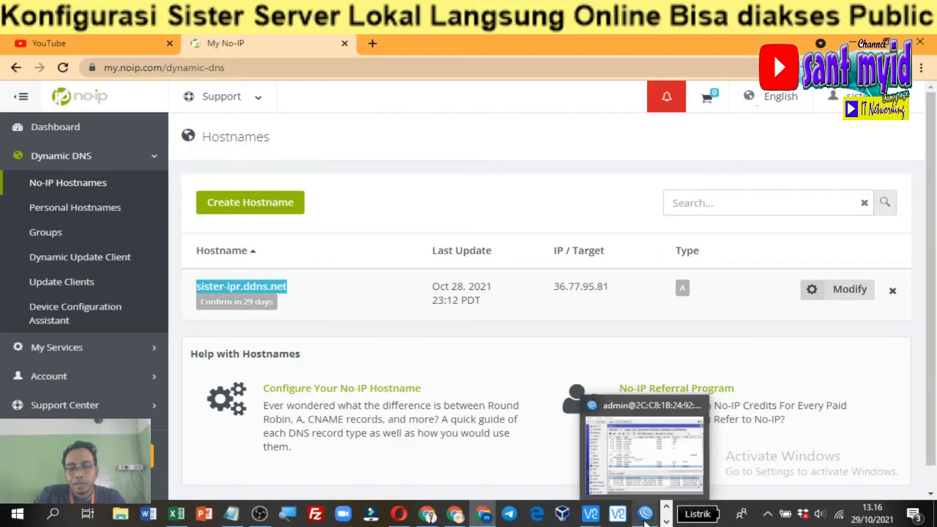
In WinBox, open the IP > DNS settings and show the Static entries list
{"action": "left_click", "coordinate": [622, 382]}
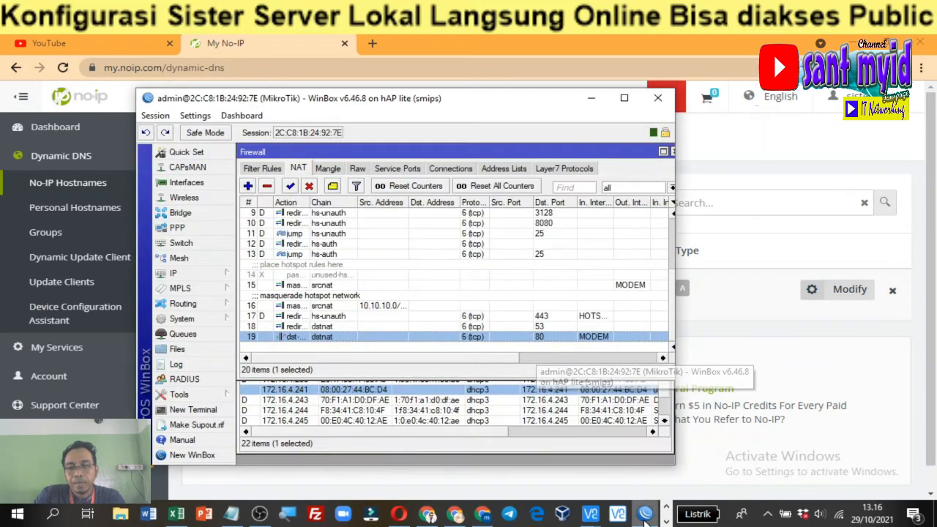
{"action": "left_click", "coordinate": [205, 274]}
{"action": "left_click", "coordinate": [252, 250]}
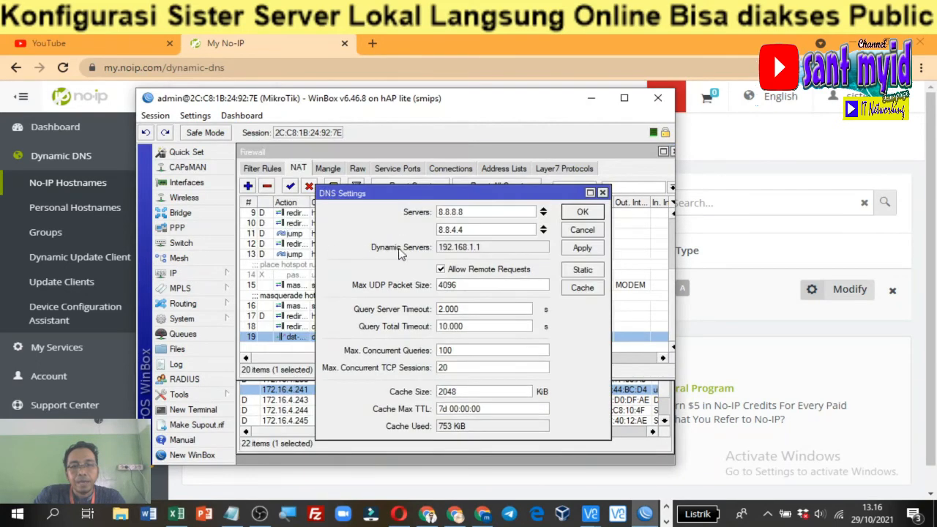
{"action": "left_click", "coordinate": [582, 270]}
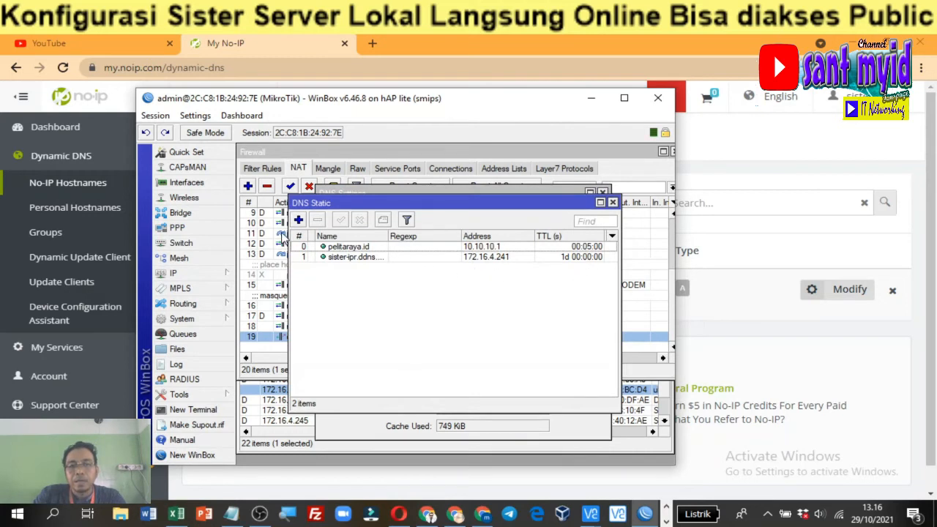
Start a new static DNS entry, retype its address, then discard it
{"action": "left_click", "coordinate": [298, 219]}
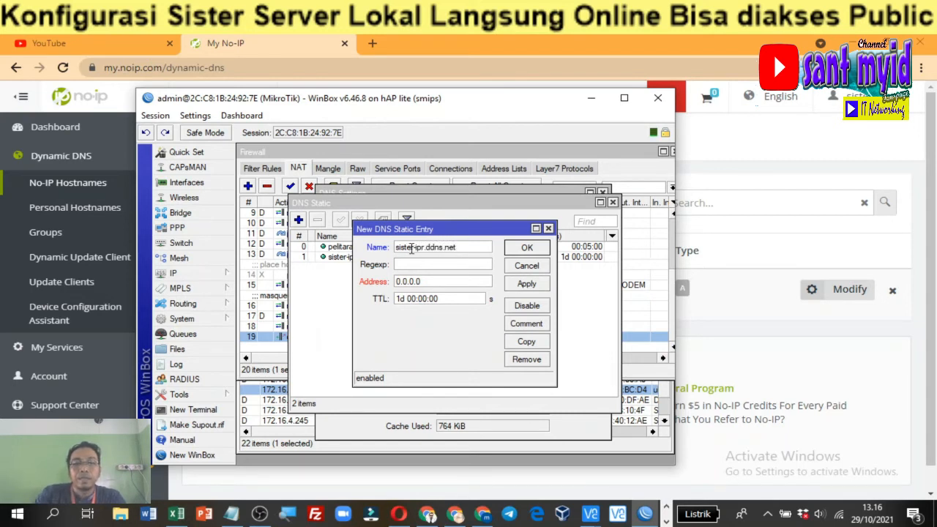
{"action": "left_click_drag", "start_coordinate": [433, 282], "coordinate": [389, 286]}
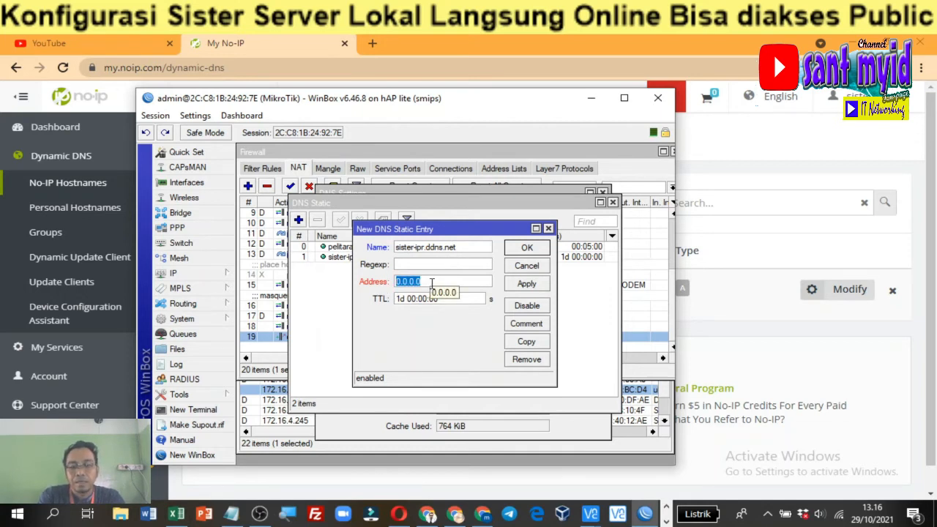
{"action": "type", "text": "172.16.4.241"}
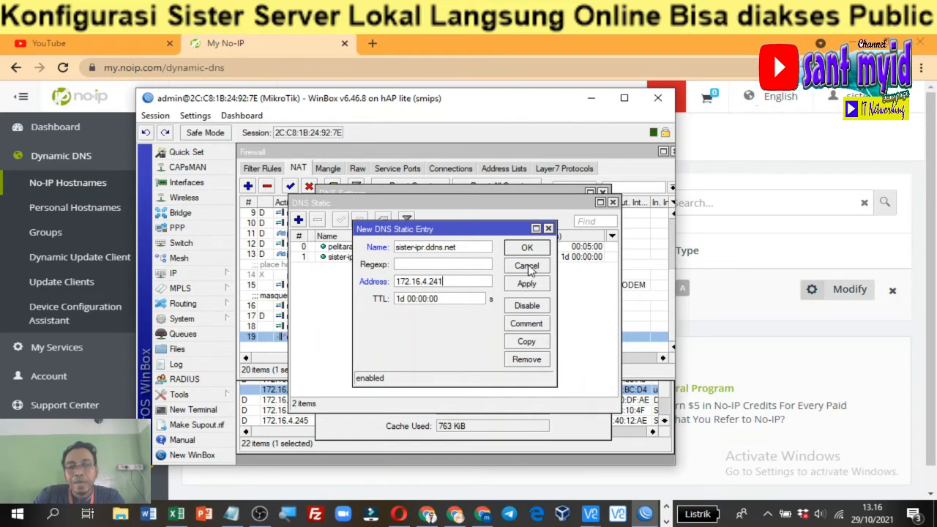
{"action": "left_click", "coordinate": [548, 229]}
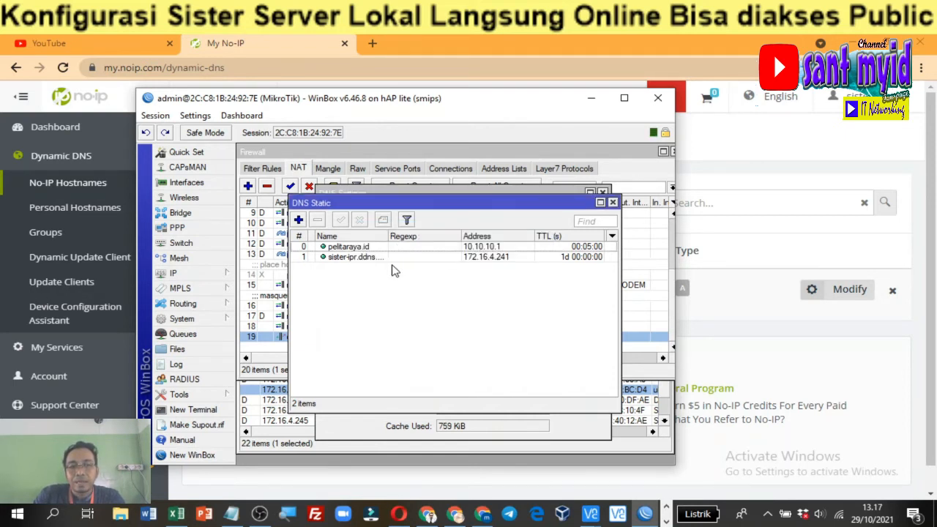
Inspect the existing sister-ipr.ddns.net entry's details and close without changes
{"action": "left_click", "coordinate": [344, 258]}
{"action": "double_click", "coordinate": [344, 259]}
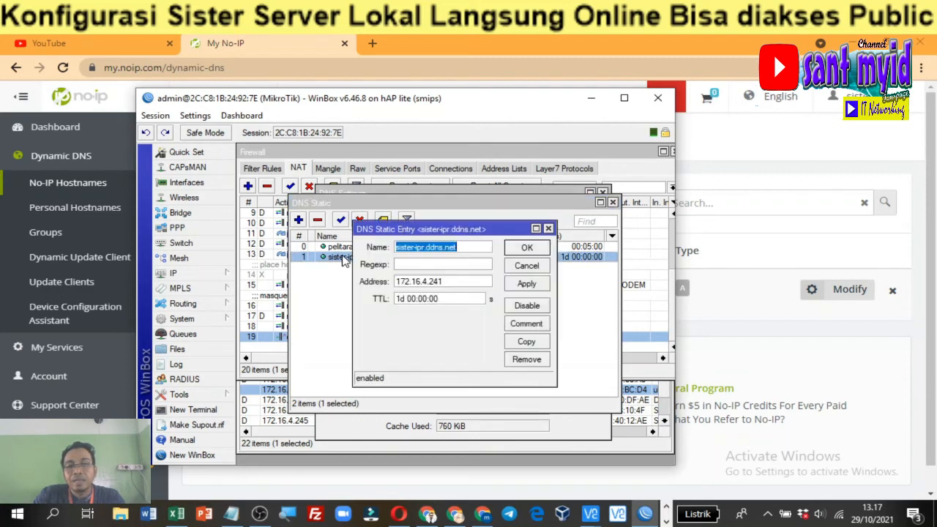
{"action": "left_click", "coordinate": [527, 266]}
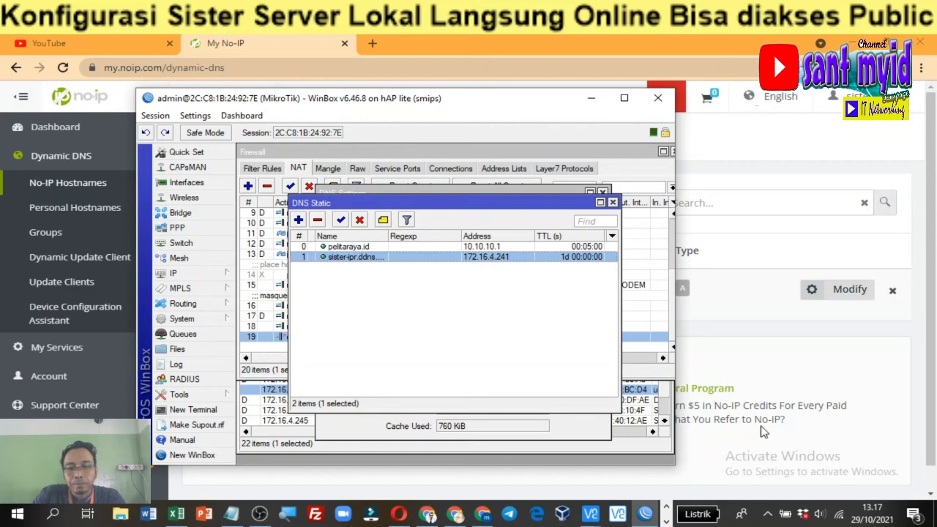
Scroll through the DDNS notes in the LANGKAH SISTER file
{"action": "left_click", "coordinate": [232, 514]}
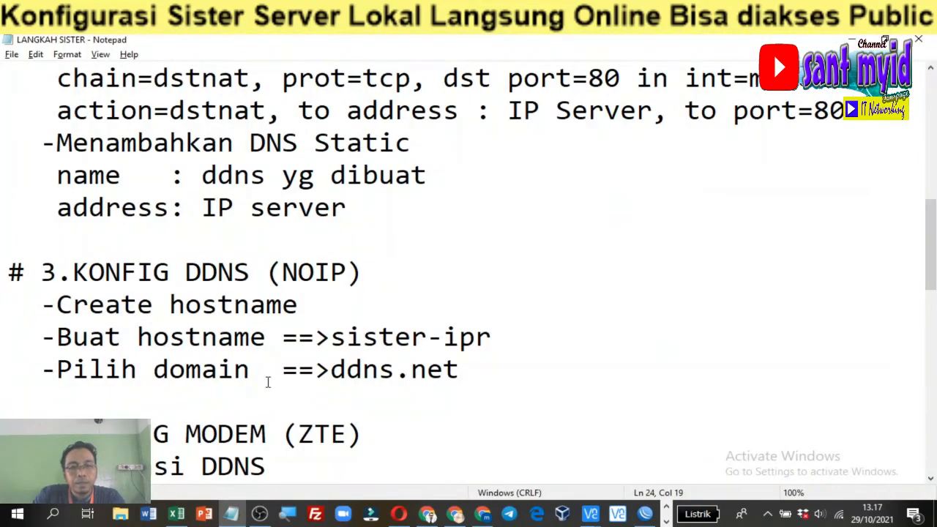
{"action": "scroll", "coordinate": [246, 357], "scroll_direction": "down", "scroll_amount": 1}
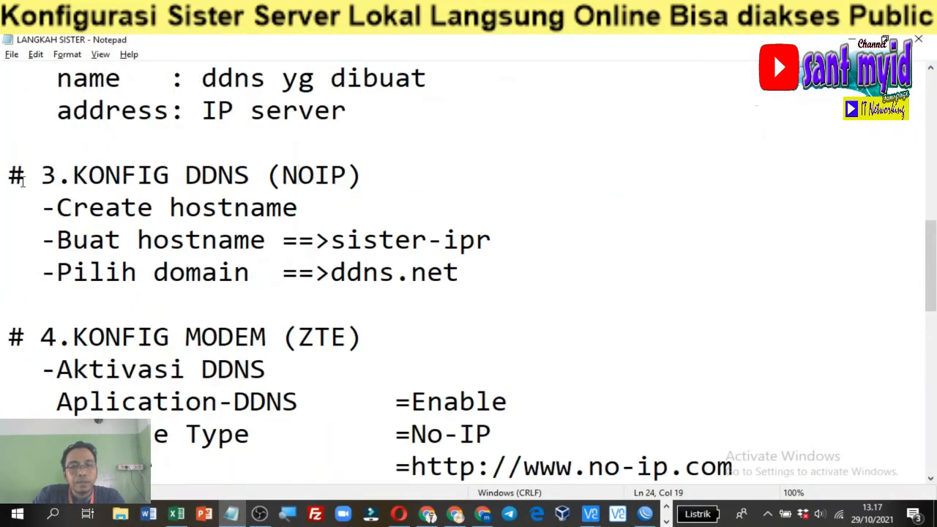
{"action": "left_click_drag", "start_coordinate": [21, 177], "coordinate": [489, 261]}
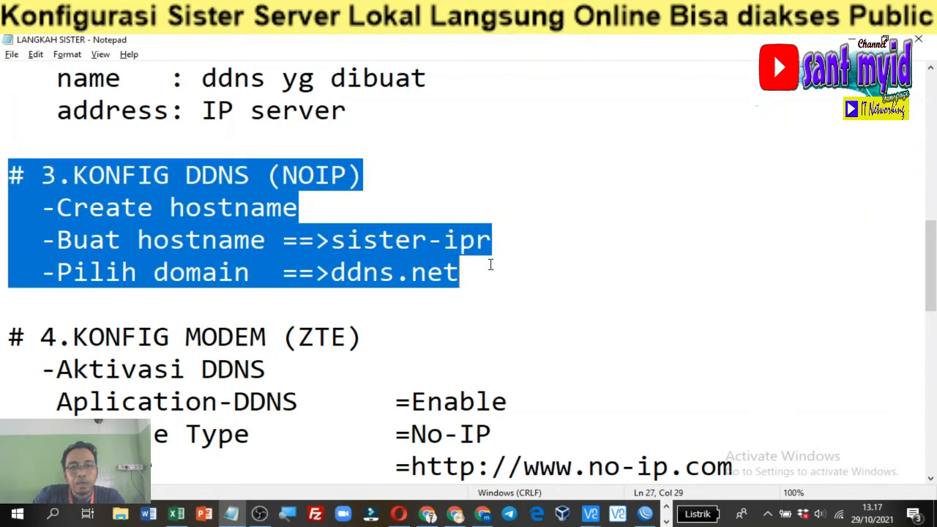
{"action": "scroll", "coordinate": [413, 295], "scroll_direction": "down", "scroll_amount": 1}
{"action": "scroll", "coordinate": [413, 294], "scroll_direction": "down", "scroll_amount": 1}
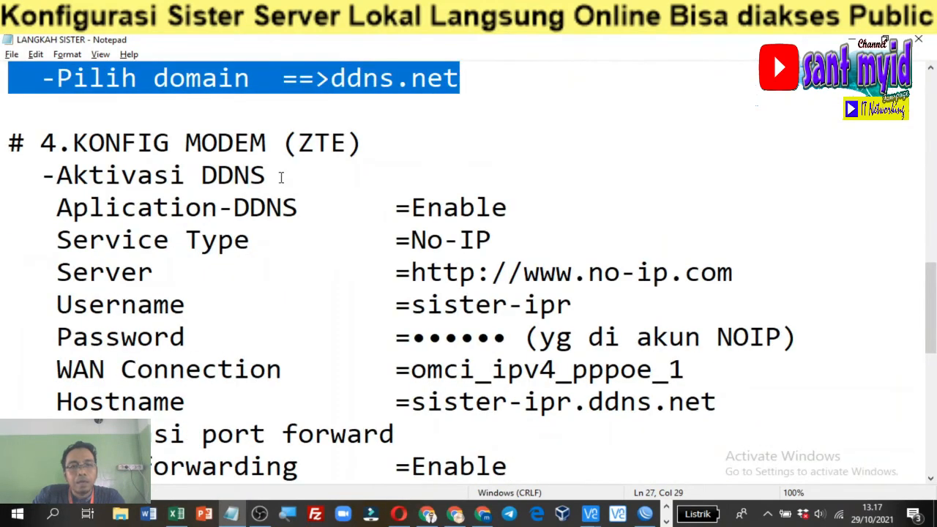
Highlight the 4.KONFIG MODEM (ZTE) heading and review the DDNS and port-forwarding notes
{"action": "left_click_drag", "start_coordinate": [8, 137], "coordinate": [188, 174]}
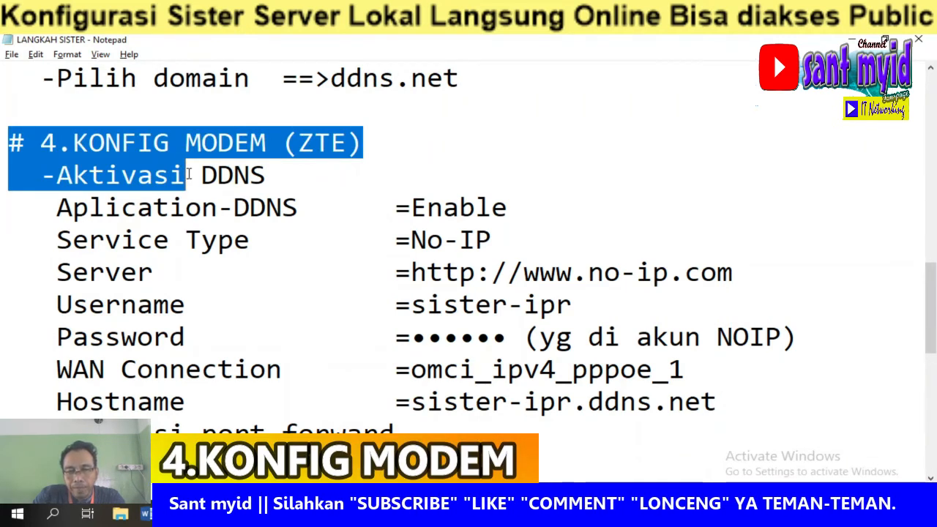
{"action": "left_click", "coordinate": [266, 169]}
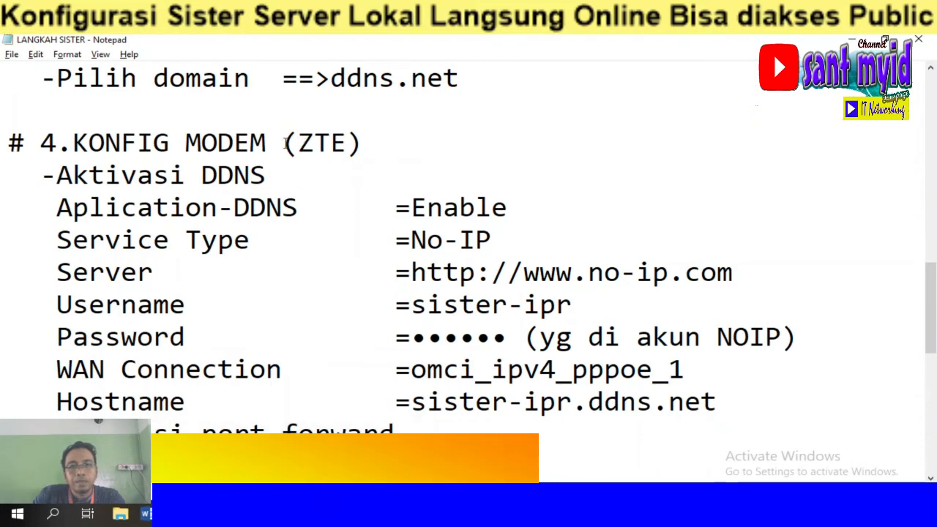
{"action": "left_click_drag", "start_coordinate": [284, 142], "coordinate": [364, 149]}
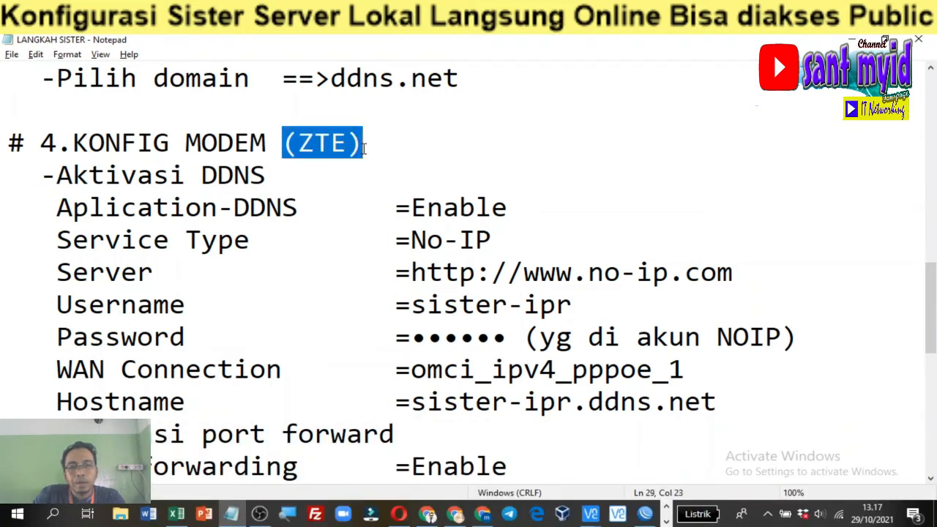
{"action": "left_click", "coordinate": [328, 182]}
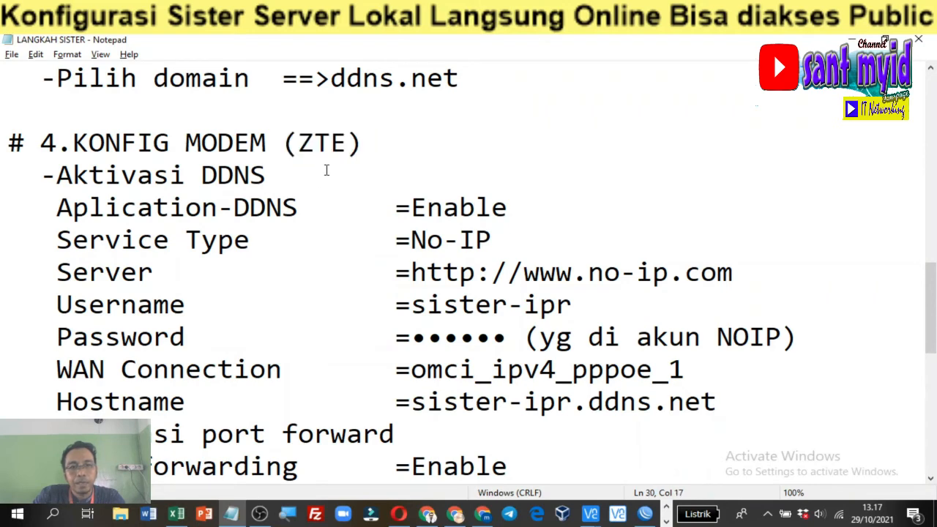
{"action": "scroll", "coordinate": [326, 170], "scroll_direction": "down", "scroll_amount": 1}
{"action": "scroll", "coordinate": [328, 170], "scroll_direction": "up", "scroll_amount": 1}
{"action": "scroll", "coordinate": [265, 190], "scroll_direction": "down", "scroll_amount": 1}
{"action": "scroll", "coordinate": [300, 274], "scroll_direction": "down", "scroll_amount": 3}
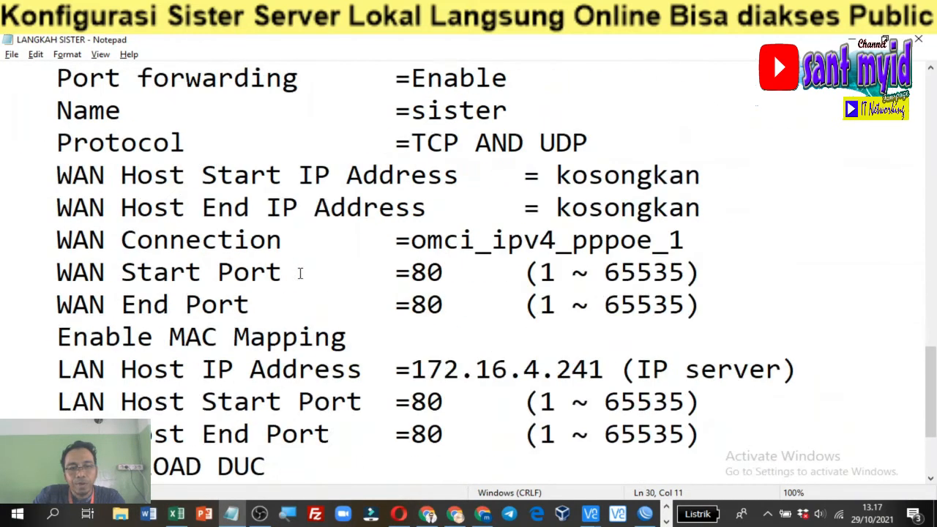
{"action": "scroll", "coordinate": [300, 273], "scroll_direction": "up", "scroll_amount": 3}
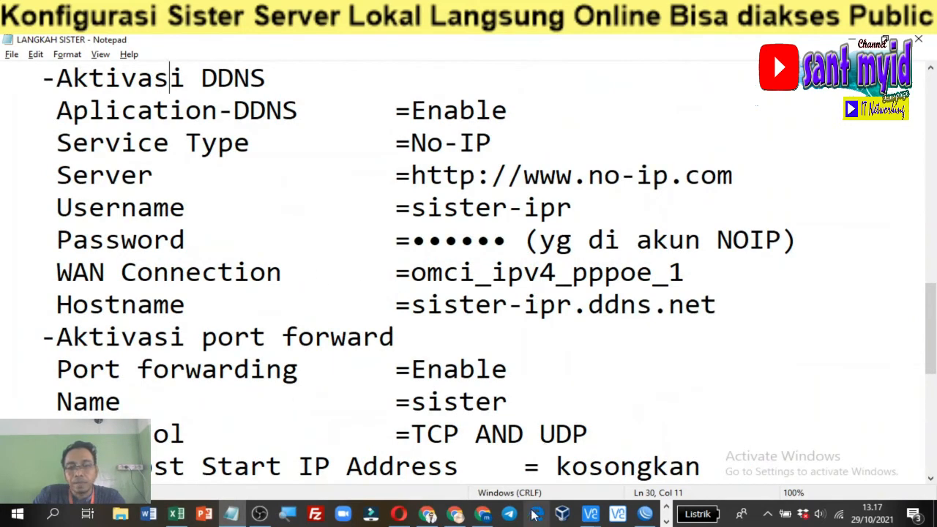
{"action": "mouse_move", "coordinate": [431, 518]}
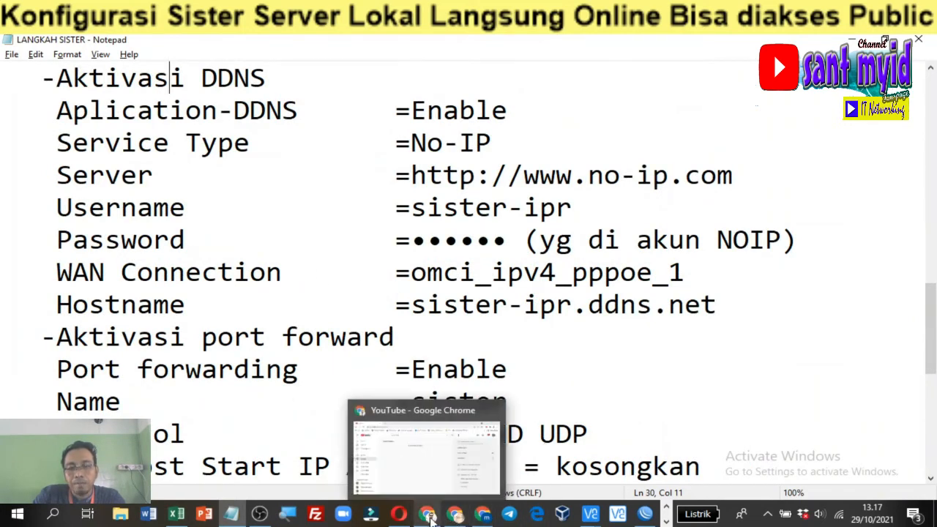
Open 192.168.1.1 in a new Chrome tab and log in with the saved modem credentials
{"action": "left_click", "coordinate": [431, 519]}
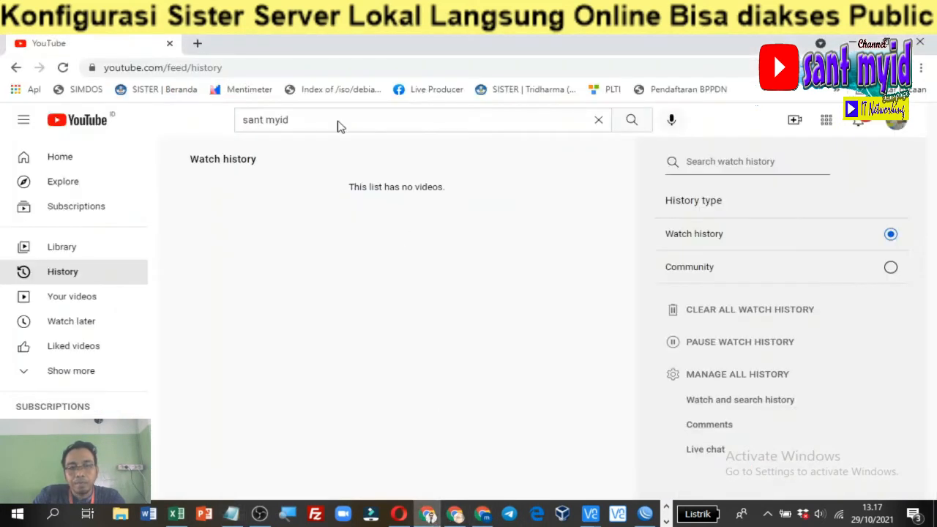
{"action": "left_click", "coordinate": [200, 42]}
{"action": "type", "text": "192.168.1.1"}
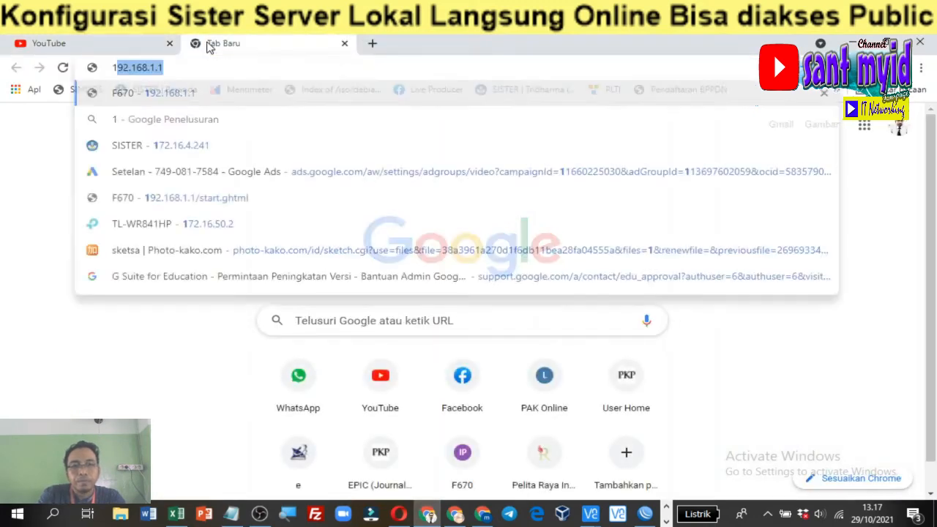
{"action": "key", "text": "Return"}
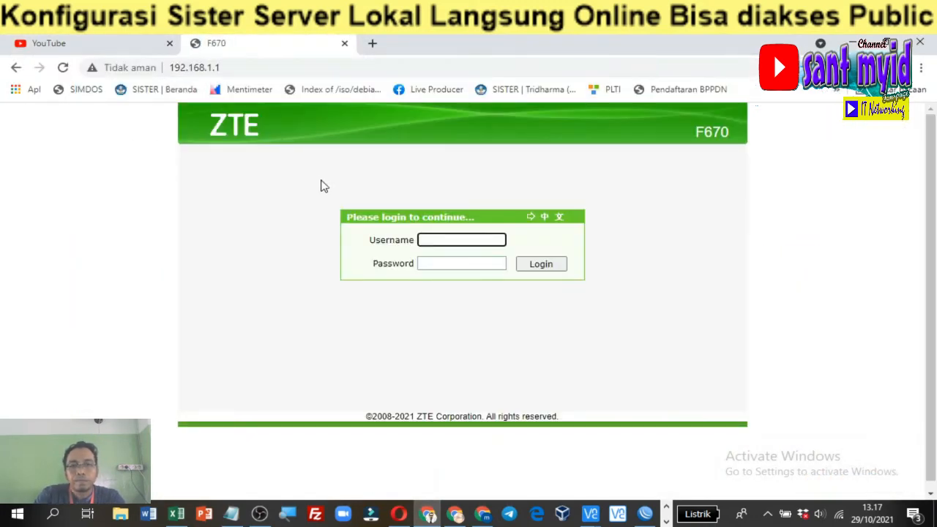
{"action": "left_click", "coordinate": [440, 240]}
{"action": "left_click", "coordinate": [440, 270]}
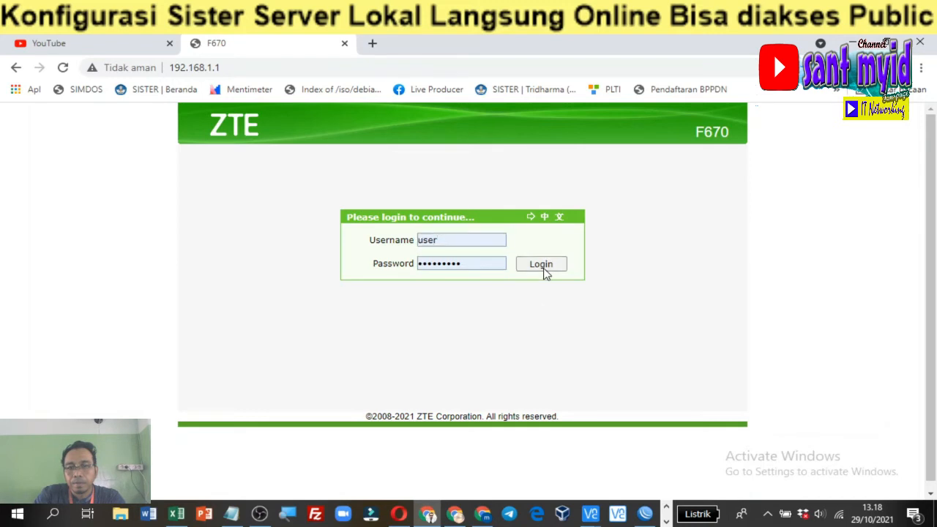
{"action": "left_click", "coordinate": [542, 265]}
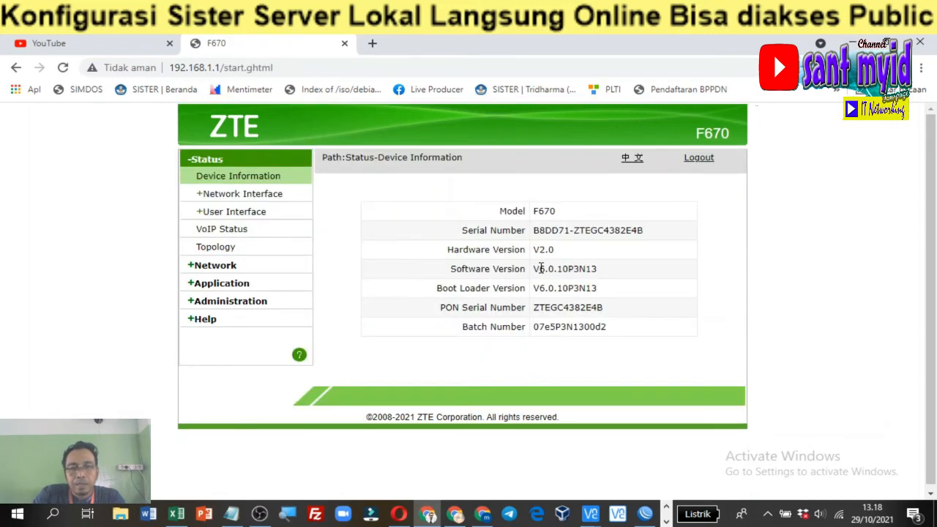
Check the modem's DDNS page: No-IP service type, server and username, then return to No-IP
{"action": "left_click", "coordinate": [241, 286]}
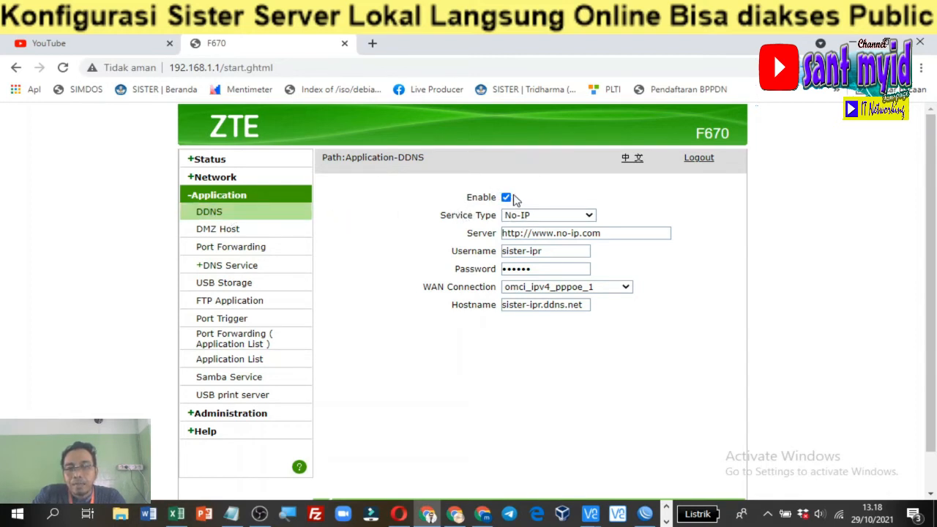
{"action": "left_click", "coordinate": [590, 217]}
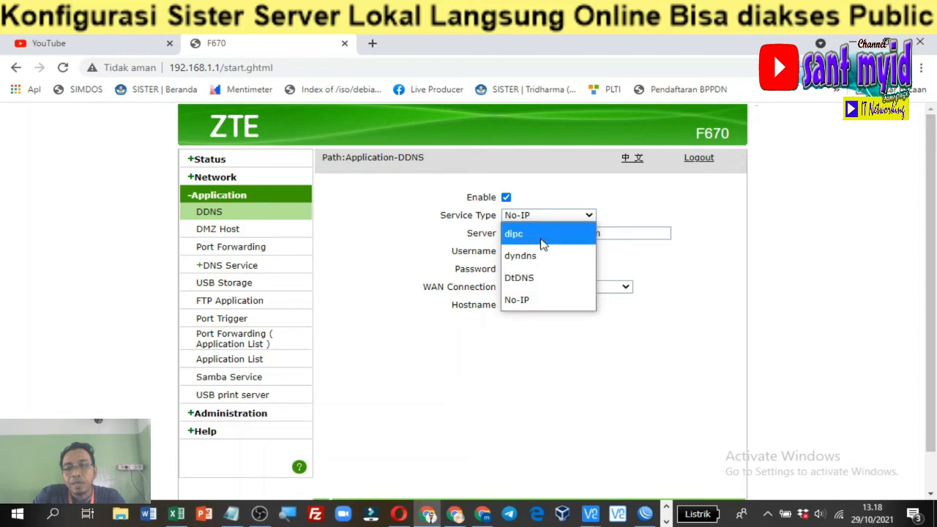
{"action": "left_click", "coordinate": [534, 300]}
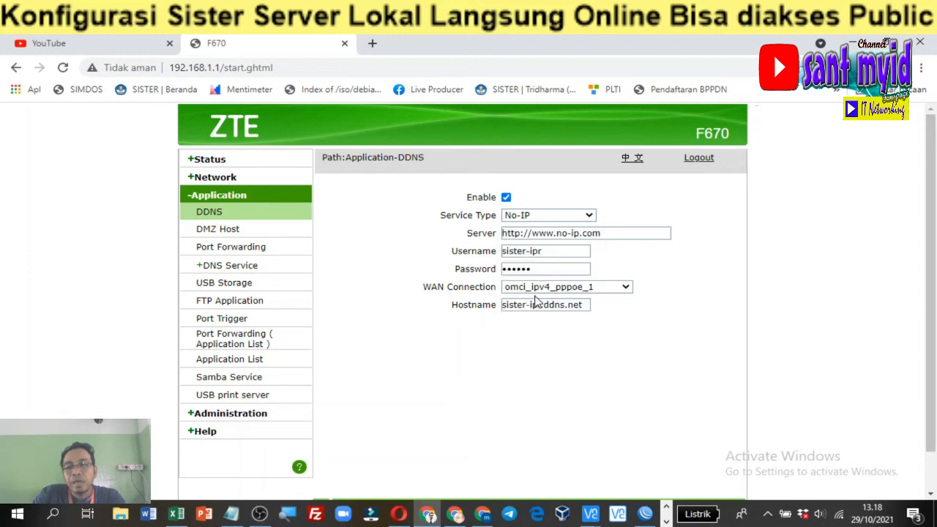
{"action": "left_click", "coordinate": [638, 235]}
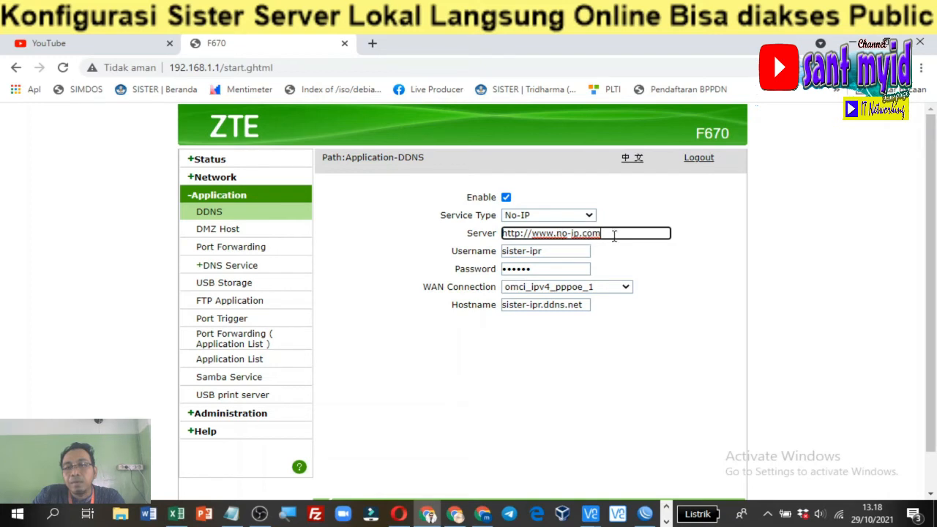
{"action": "left_click", "coordinate": [574, 249]}
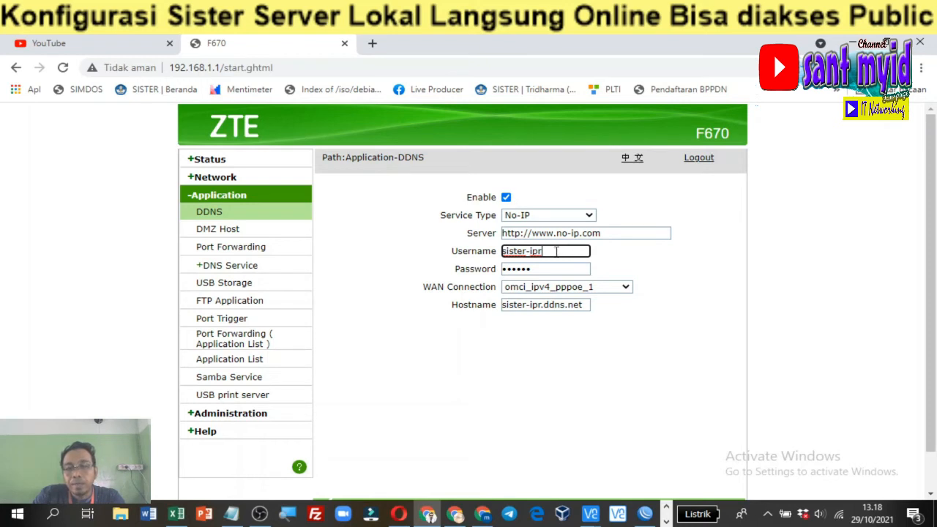
{"action": "left_click_drag", "start_coordinate": [548, 251], "coordinate": [503, 251]}
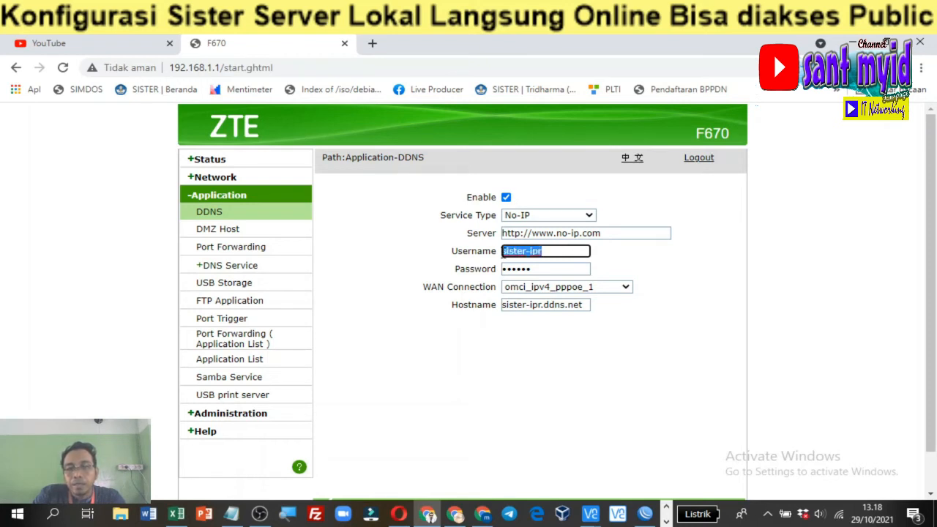
{"action": "left_click", "coordinate": [559, 252]}
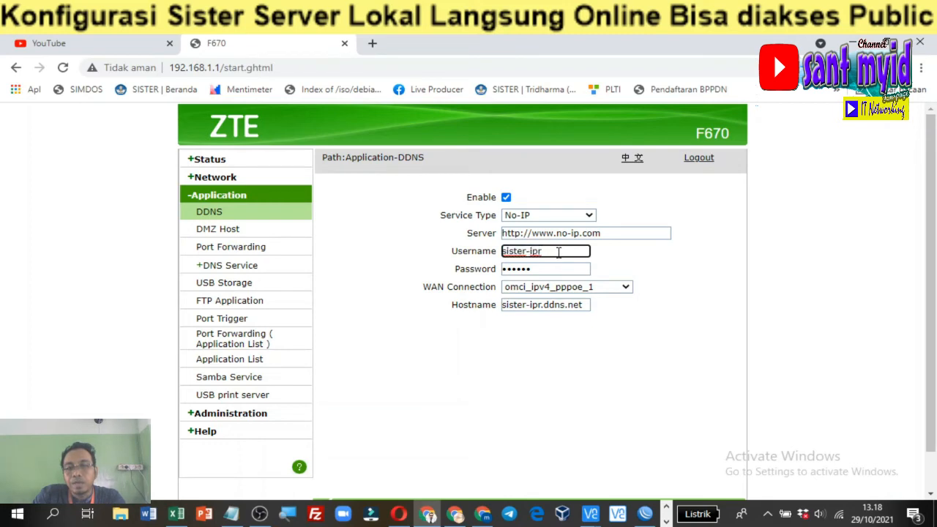
{"action": "left_click", "coordinate": [482, 515]}
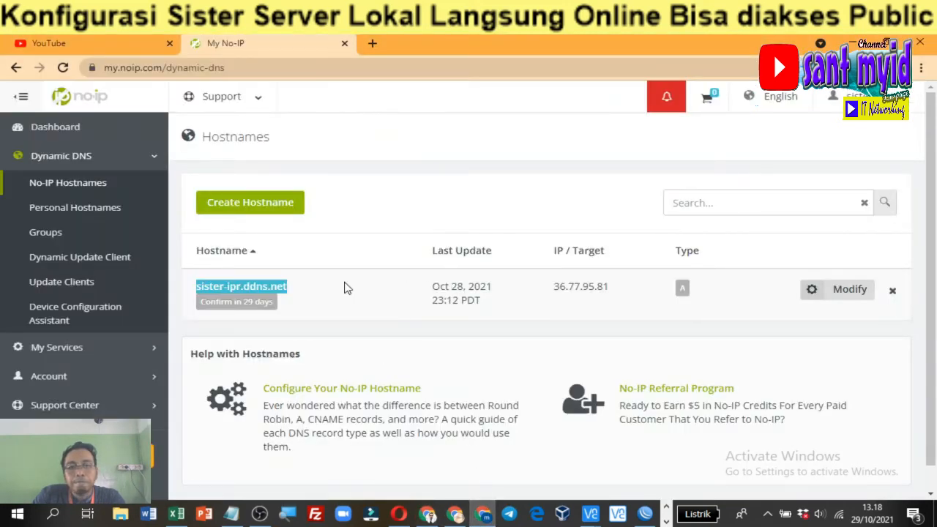
Go to the No-IP Dashboard, skip the security-question prompt, and choose Account from the user menu
{"action": "scroll", "coordinate": [100, 211], "scroll_direction": "down", "scroll_amount": 1}
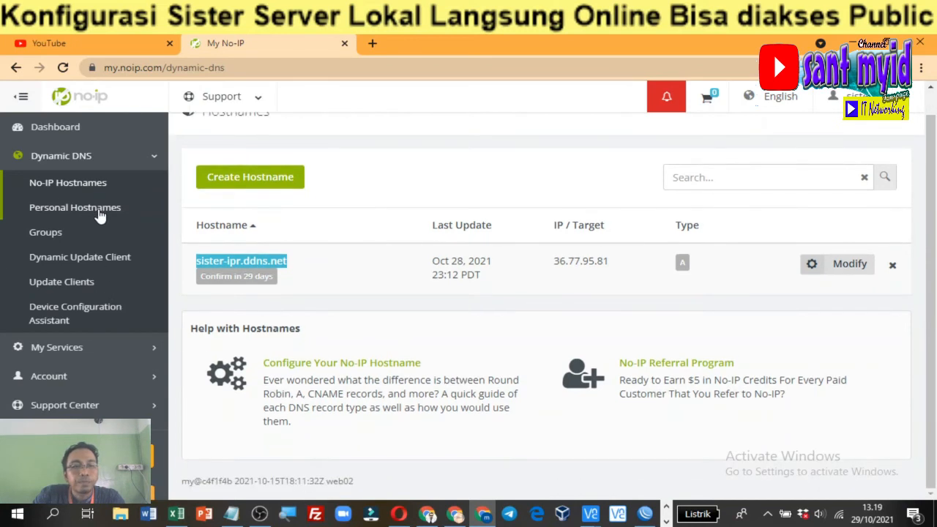
{"action": "left_click", "coordinate": [57, 128]}
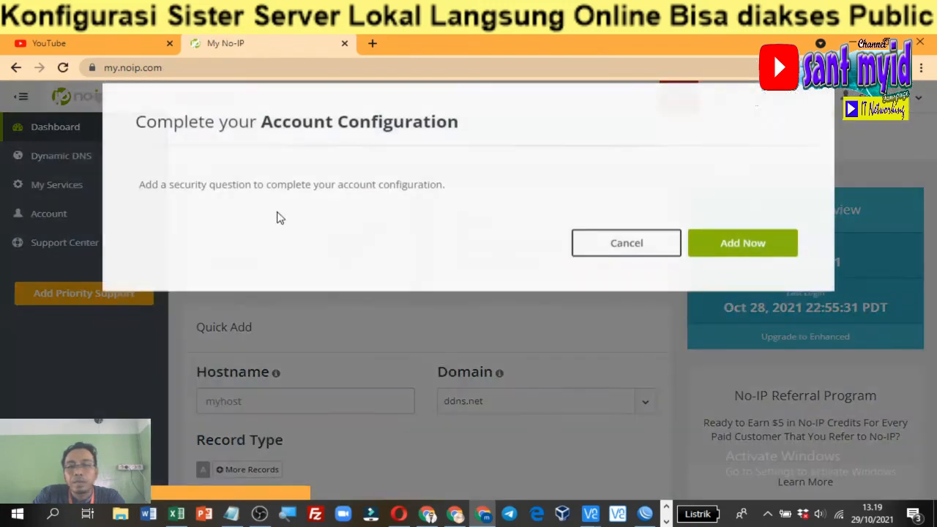
{"action": "left_click", "coordinate": [630, 262]}
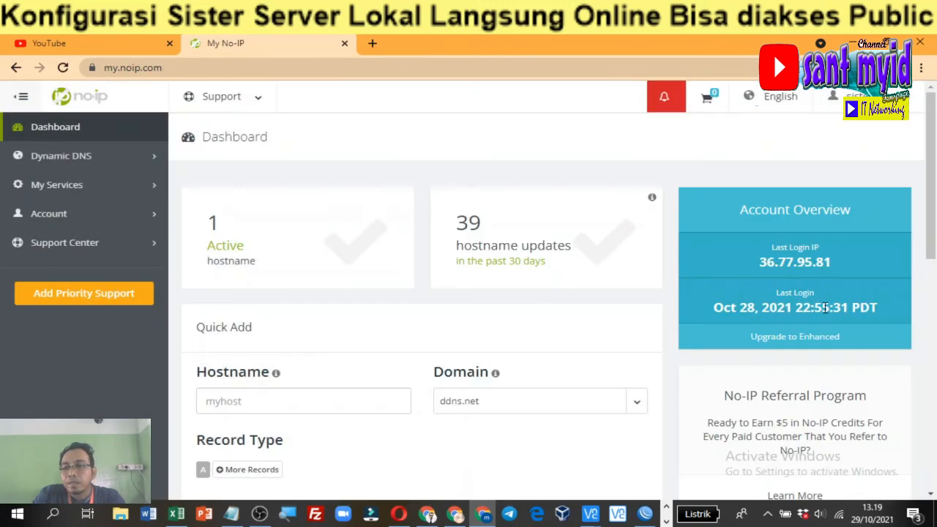
{"action": "scroll", "coordinate": [711, 285], "scroll_direction": "down", "scroll_amount": 1}
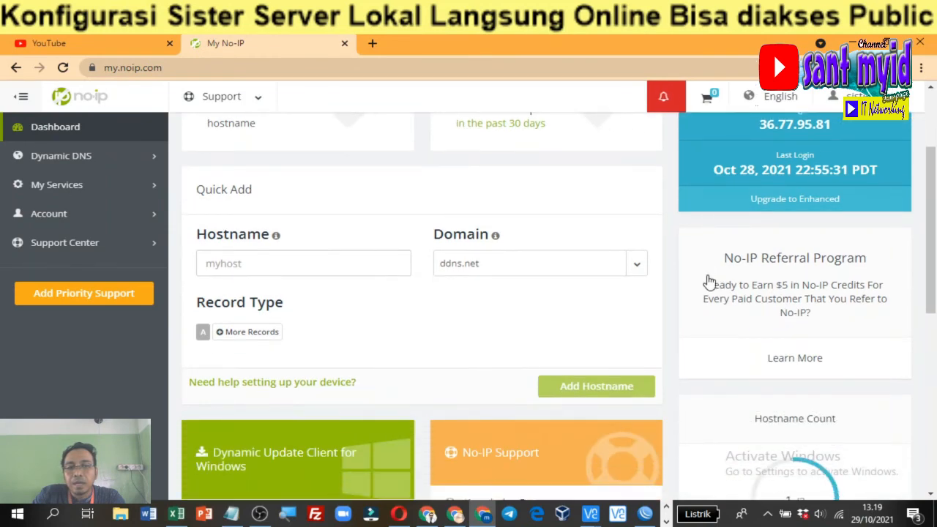
{"action": "scroll", "coordinate": [615, 276], "scroll_direction": "down", "scroll_amount": 6}
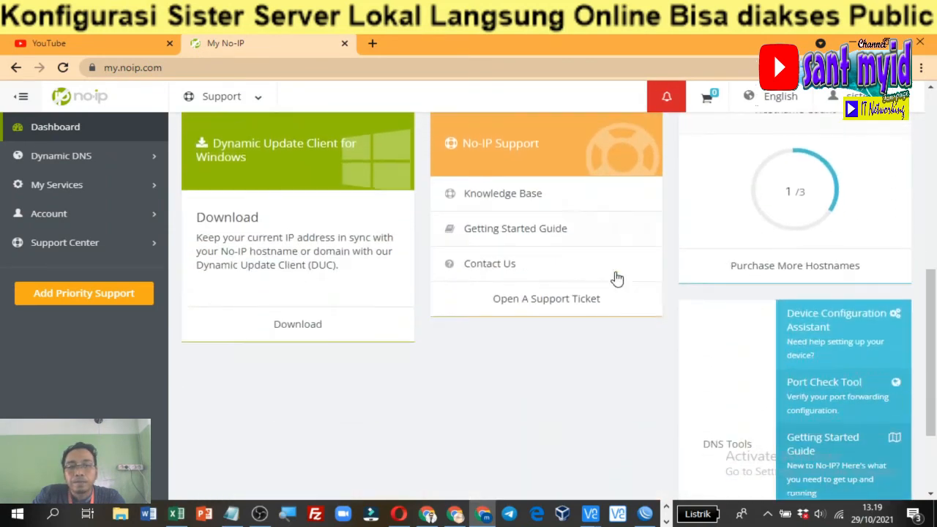
{"action": "scroll", "coordinate": [618, 278], "scroll_direction": "up", "scroll_amount": 7}
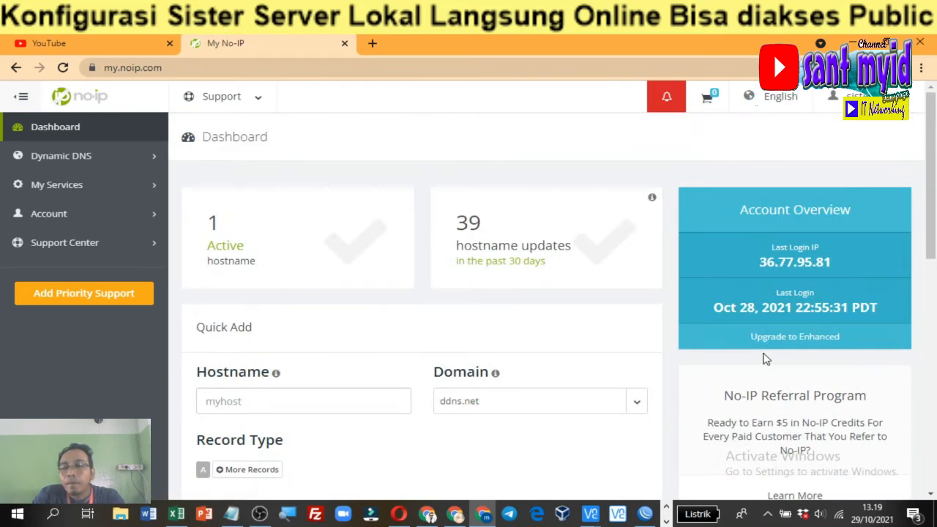
{"action": "scroll", "coordinate": [631, 375], "scroll_direction": "down", "scroll_amount": 1}
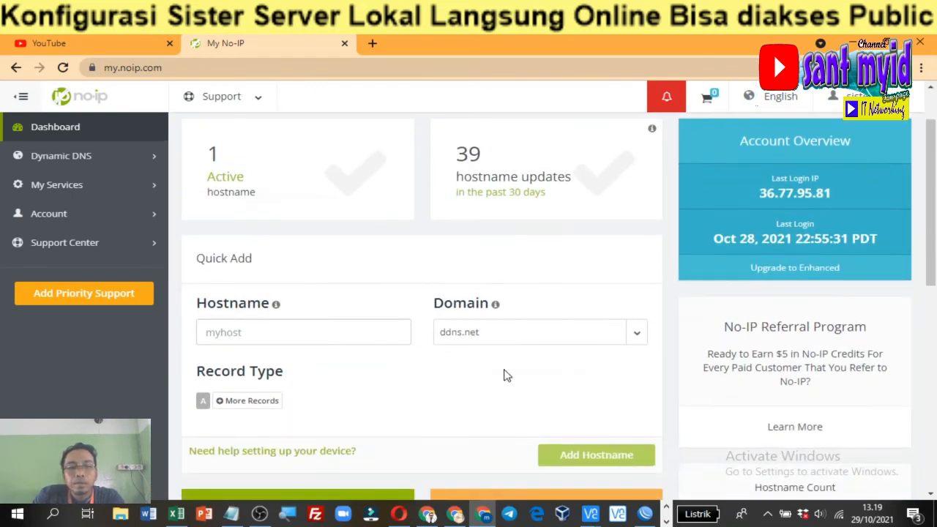
{"action": "scroll", "coordinate": [449, 372], "scroll_direction": "down", "scroll_amount": 1}
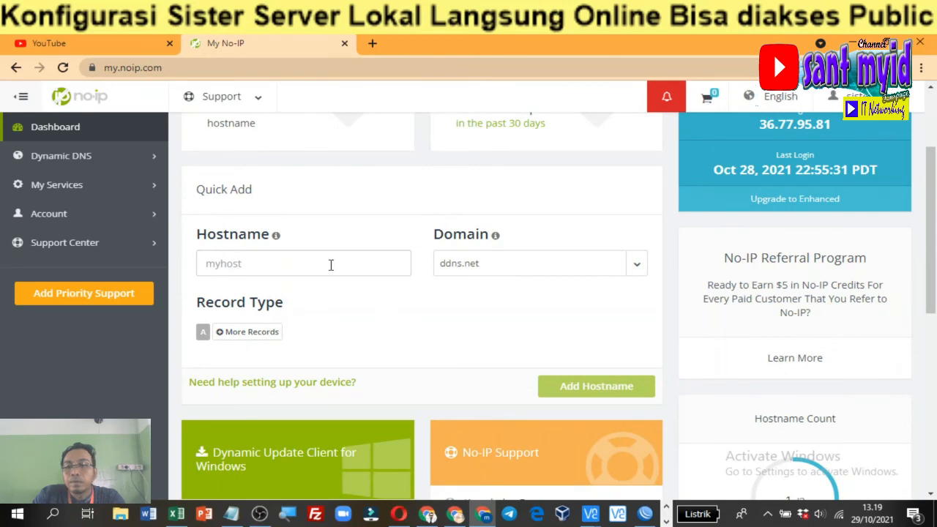
{"action": "scroll", "coordinate": [331, 266], "scroll_direction": "up", "scroll_amount": 2}
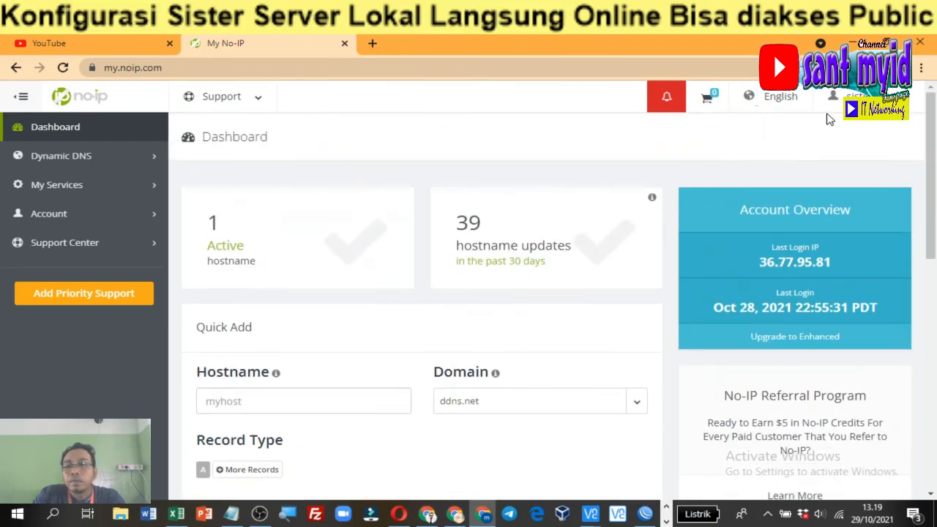
{"action": "left_click", "coordinate": [853, 96]}
{"action": "left_click", "coordinate": [847, 130]}
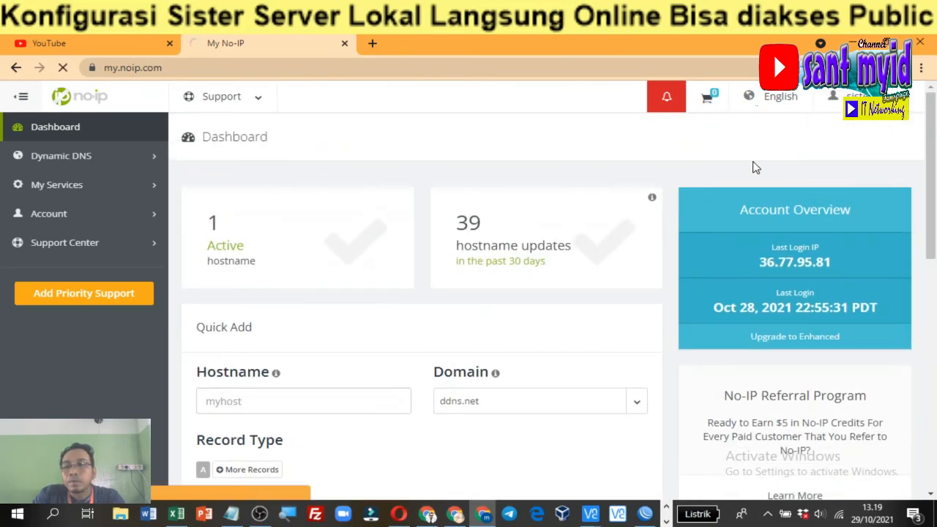